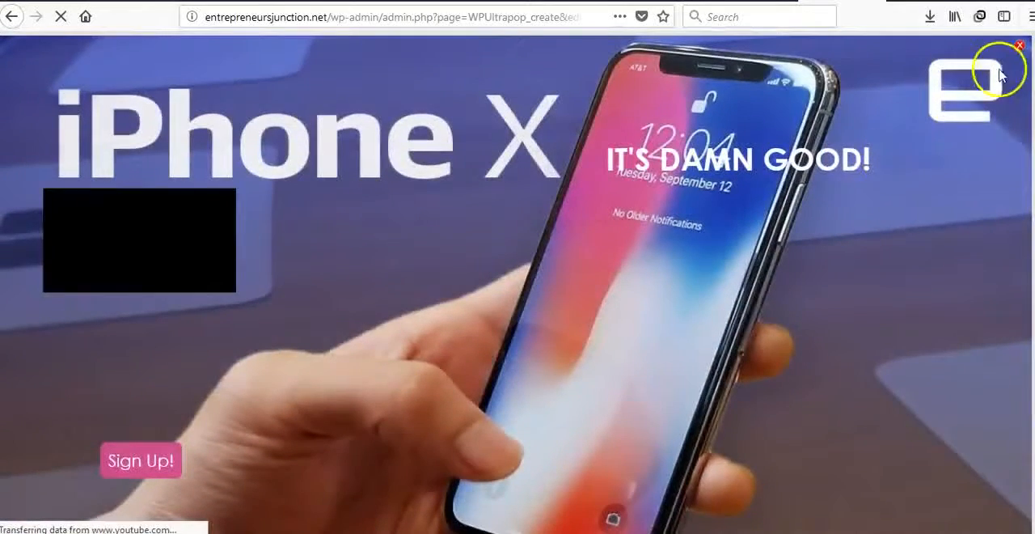
Close the fullscreen popup preview and keep Image Background and Video Overlay as the campaign's popup type
left_click(1020, 46)
scroll(518, 291, "down", 5)
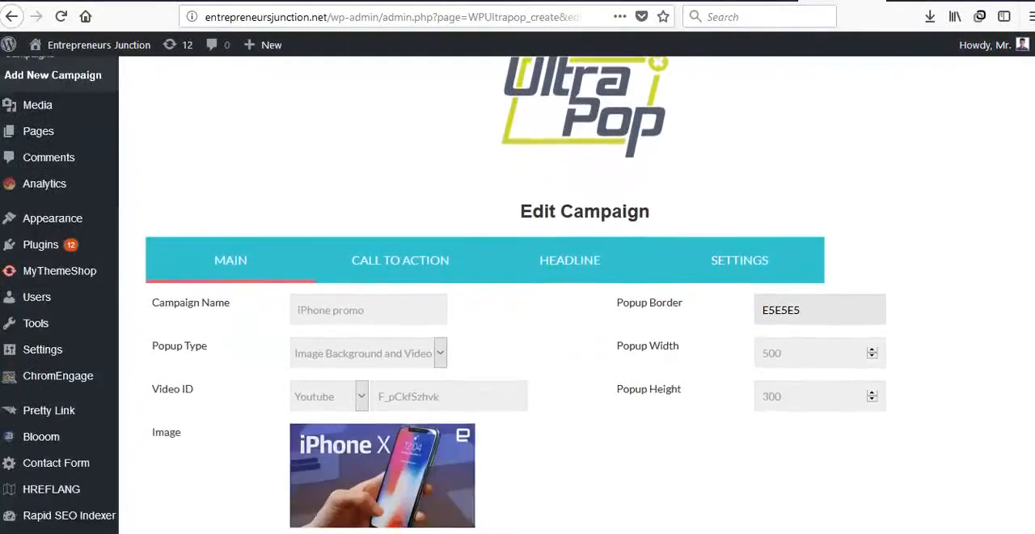
scroll(518, 291, "down", 5)
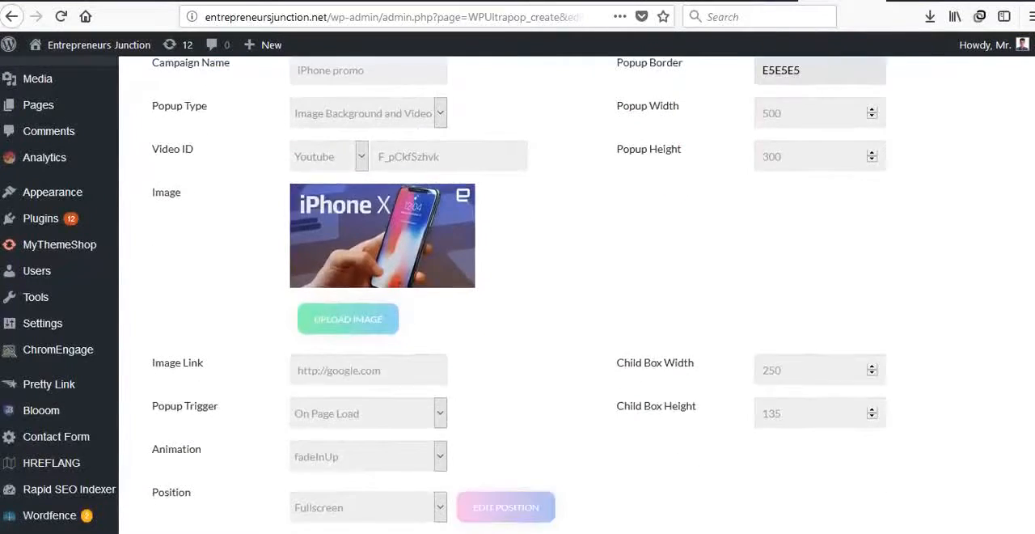
scroll(518, 291, "up", 6)
scroll(518, 291, "down", 3)
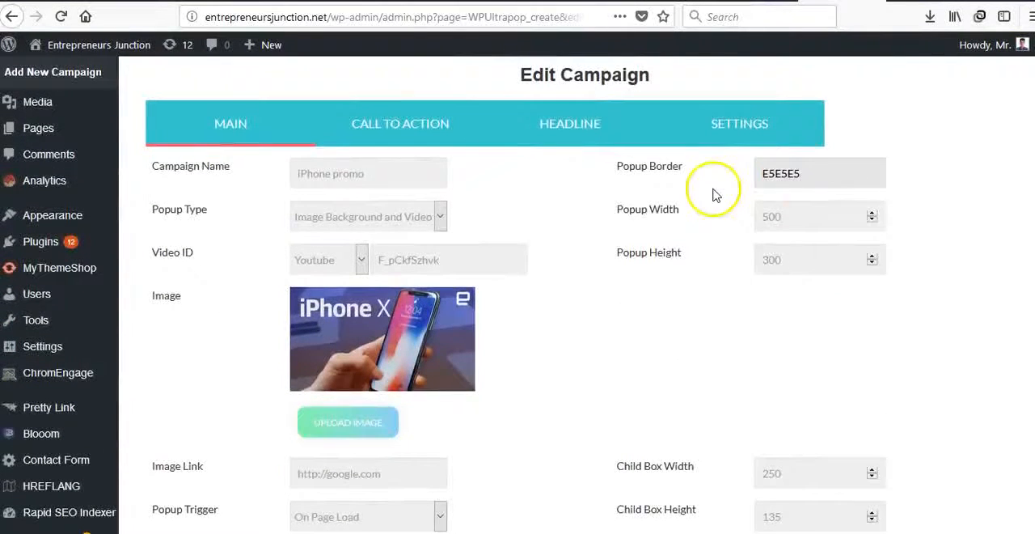
left_click(348, 219)
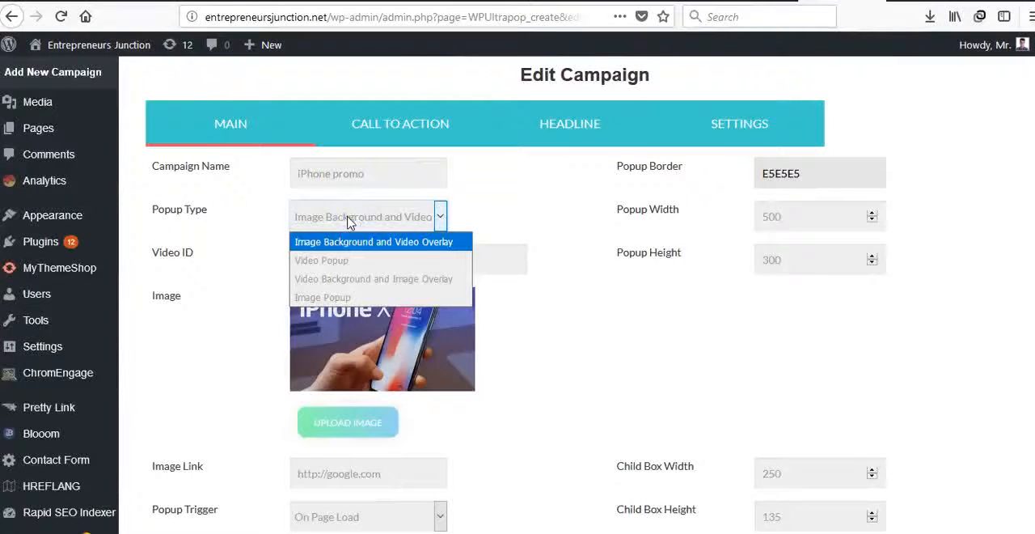
left_click(320, 242)
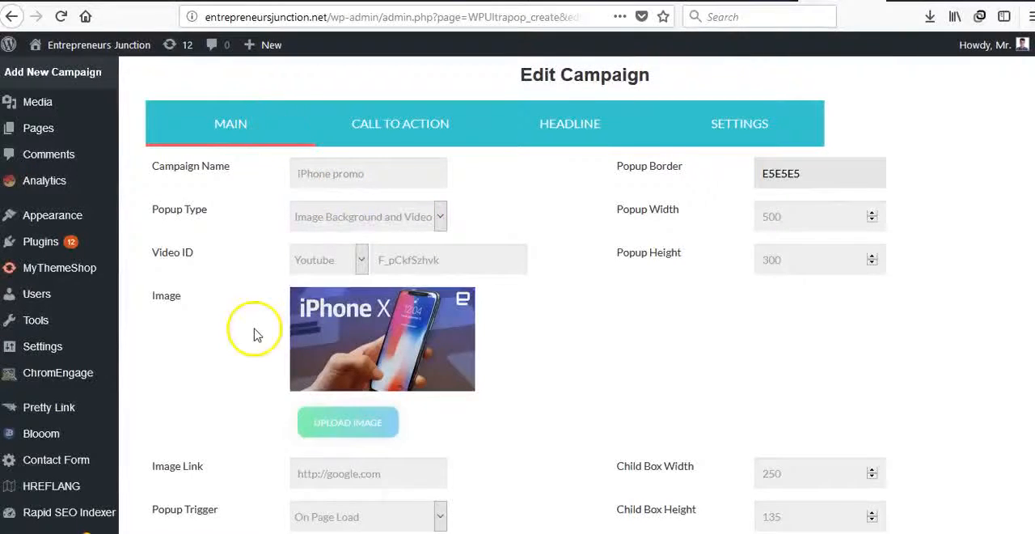
Set the popup's position to Right
scroll(254, 331, "down", 3)
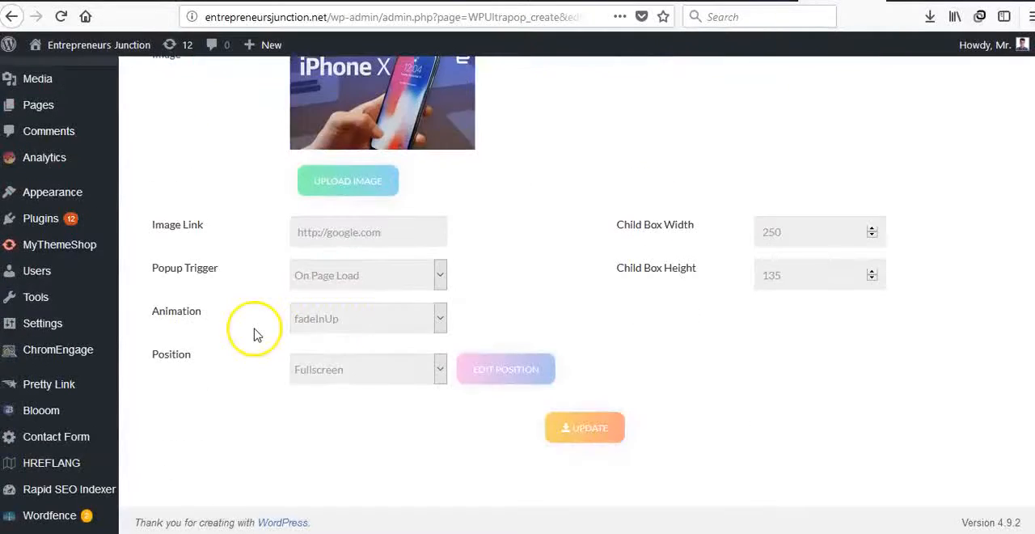
left_click(335, 369)
left_click(334, 393)
scroll(335, 393, "up", 2)
scroll(251, 333, "up", 6)
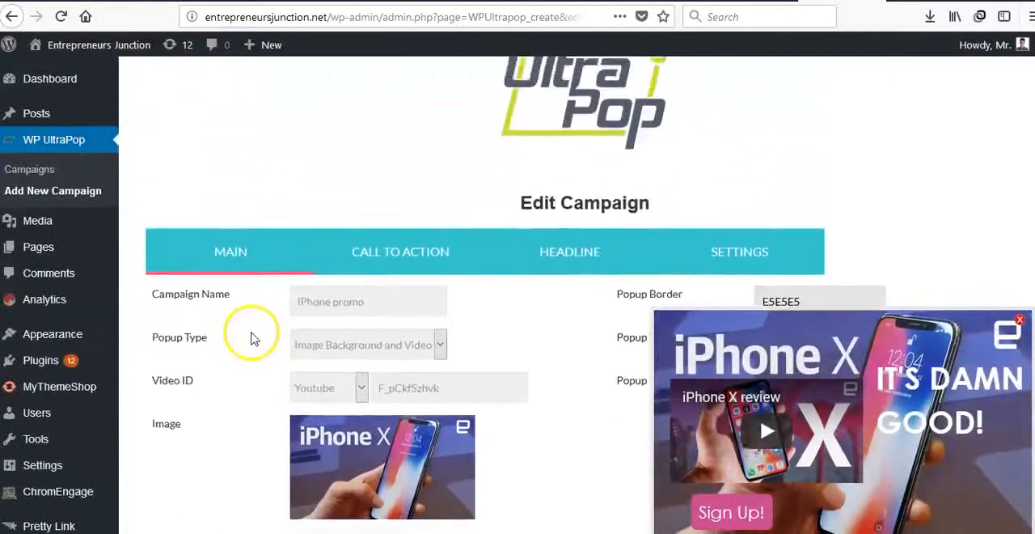
scroll(259, 416, "down", 2)
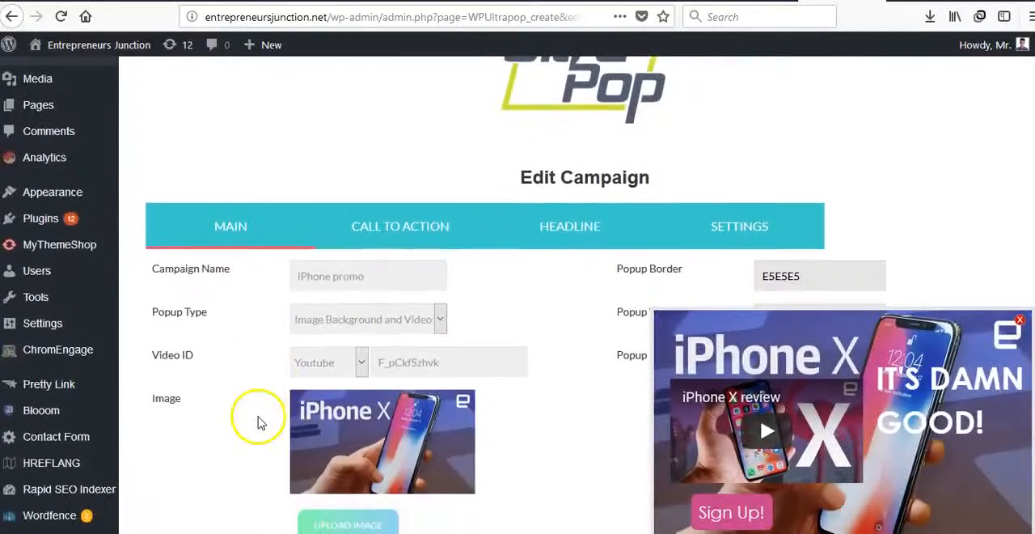
Try the Video Popup and Image Popup types for the campaign
left_click(358, 330)
scroll(309, 334, "down", 1)
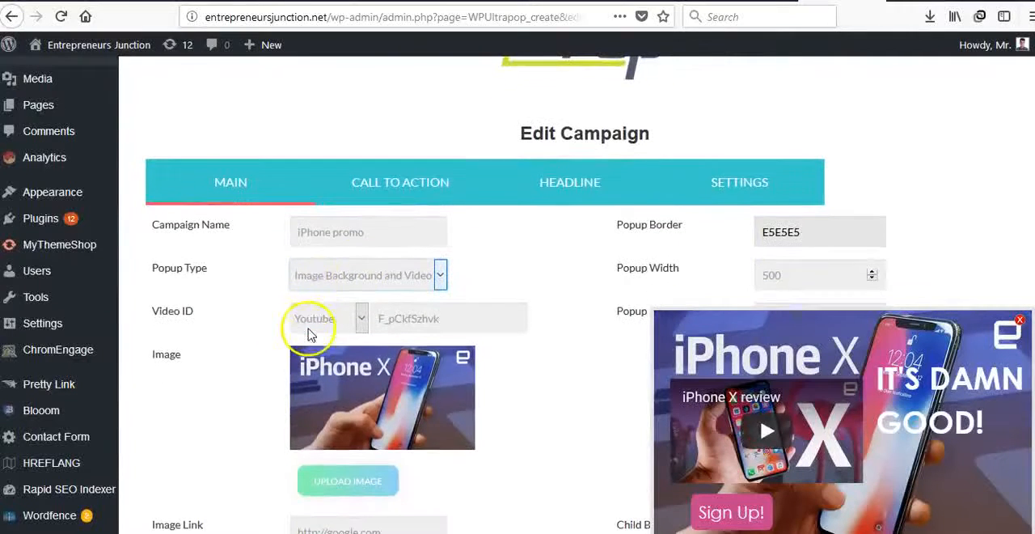
left_click(303, 276)
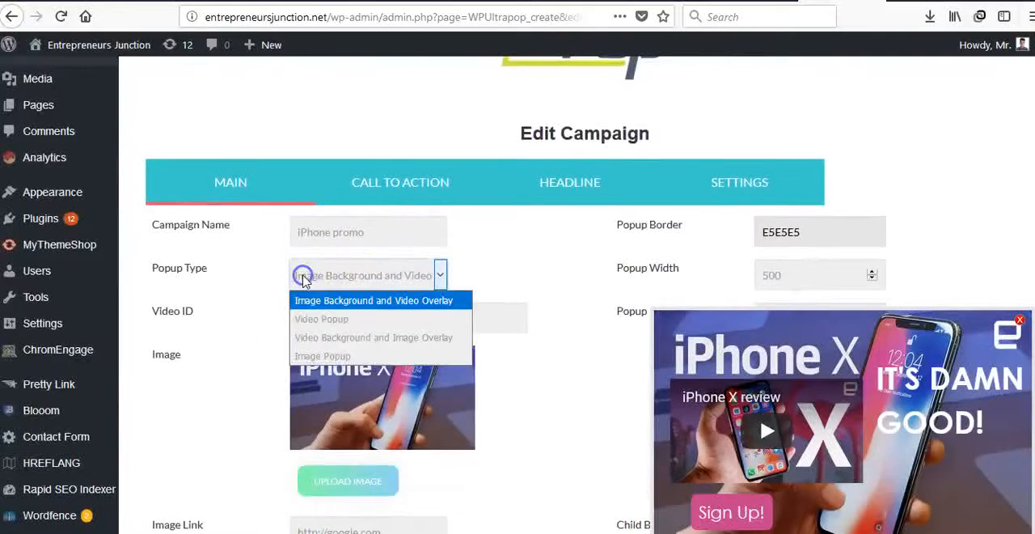
left_click(329, 320)
left_click(388, 278)
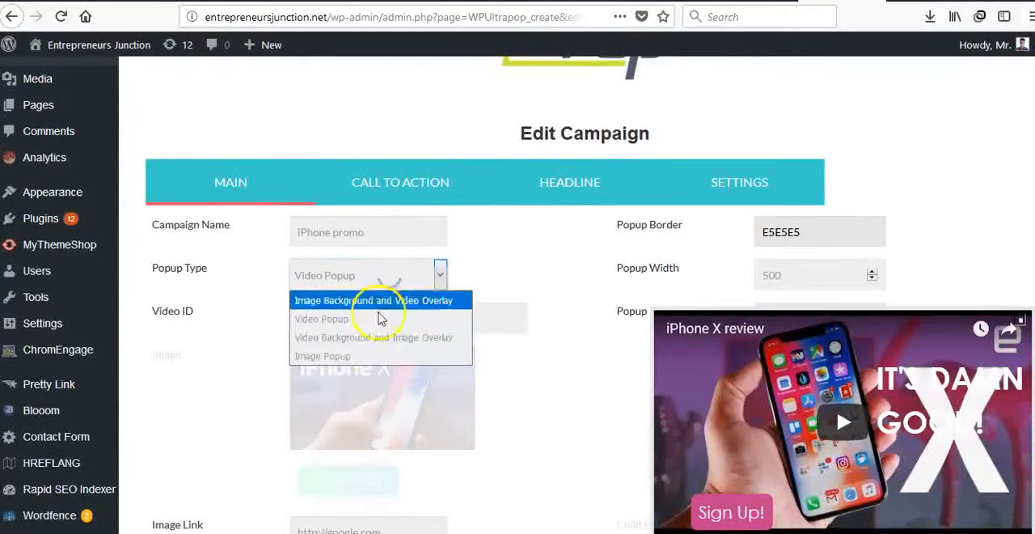
left_click(374, 359)
Try the Video Background and Image Overlay popup type, and return to Image Background and Video Overlay
left_click(383, 282)
left_click(381, 334)
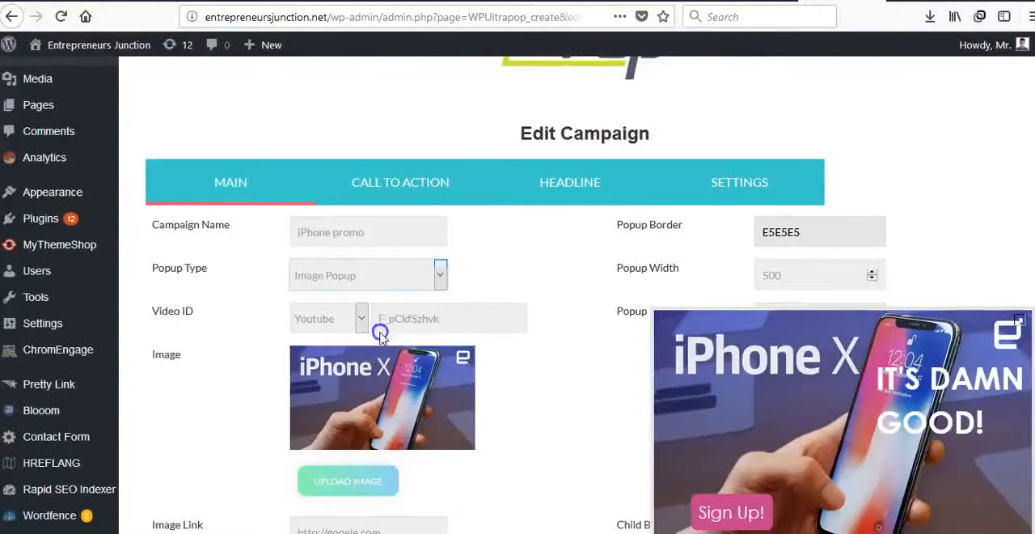
left_click(538, 292)
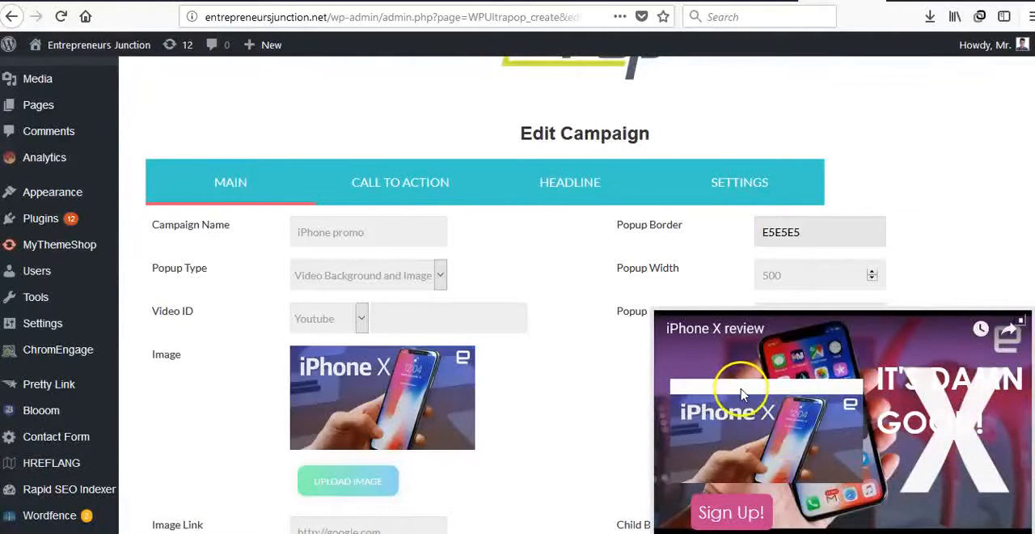
left_click(386, 283)
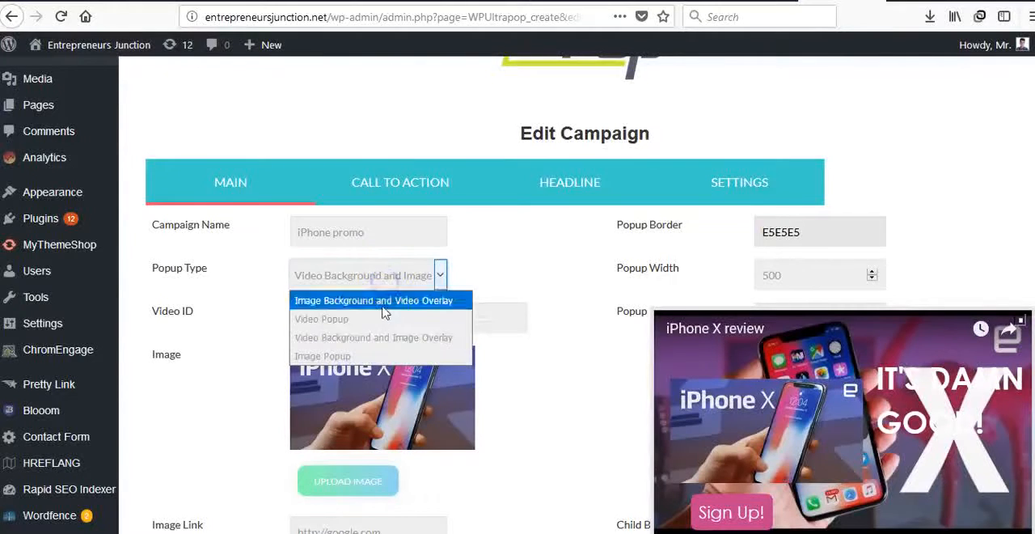
left_click(381, 302)
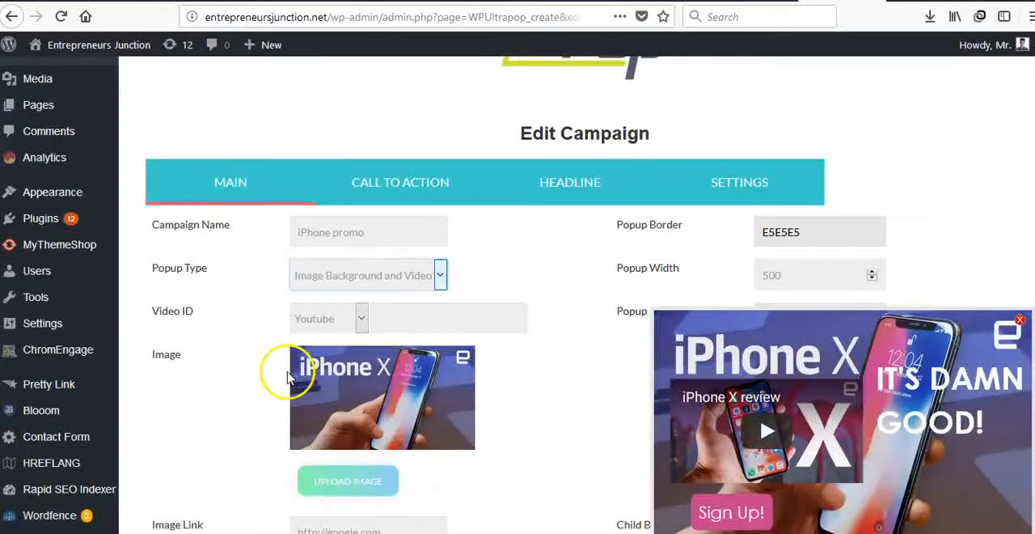
Change the popup border colour to green, 42E560
scroll(280, 372, "down", 3)
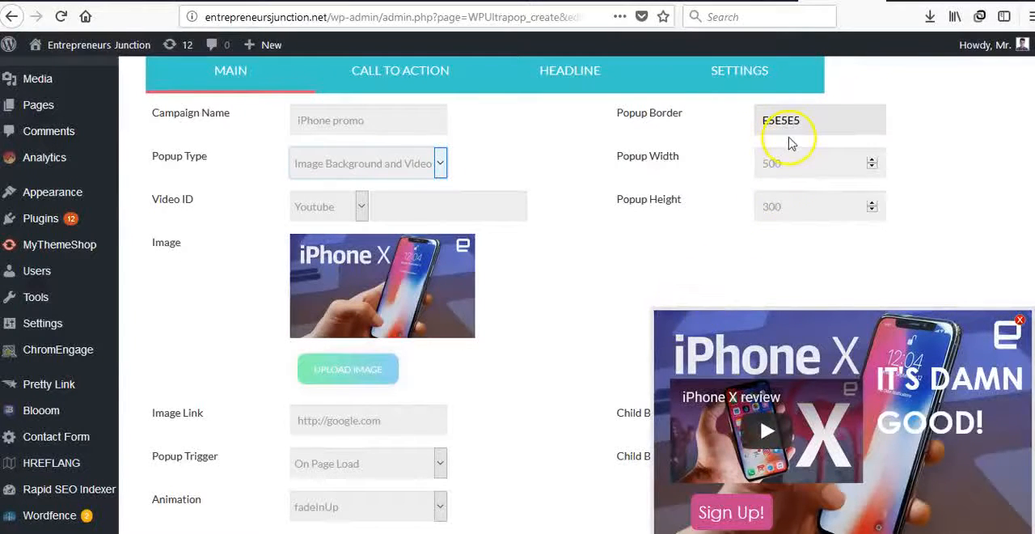
left_click(660, 309)
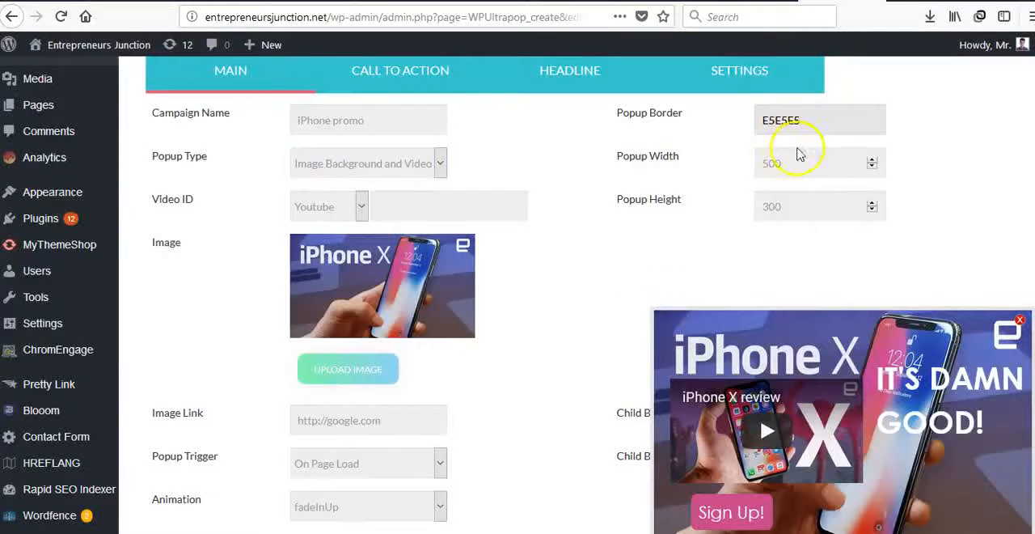
left_click(825, 125)
left_click(799, 192)
left_click(857, 161)
left_click(817, 169)
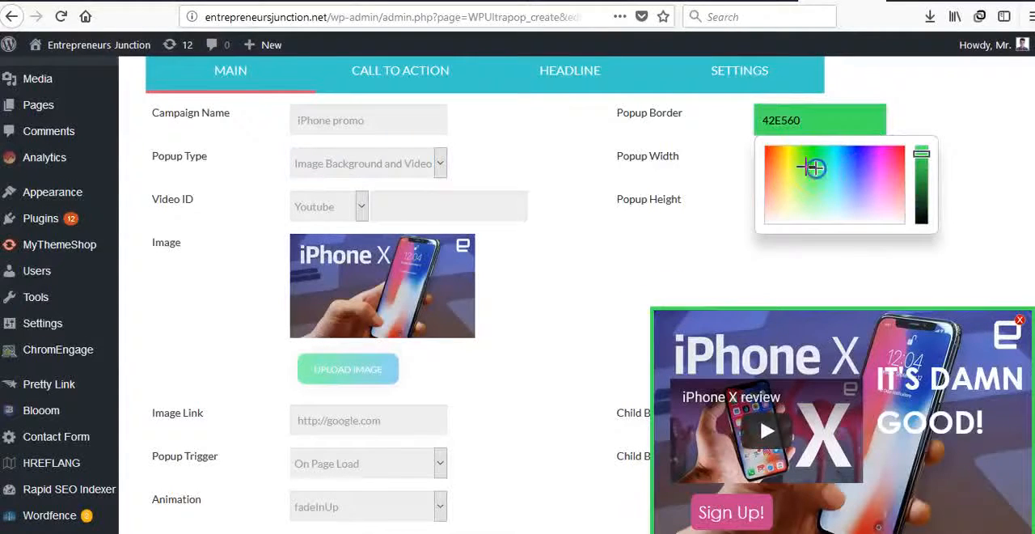
left_click(673, 240)
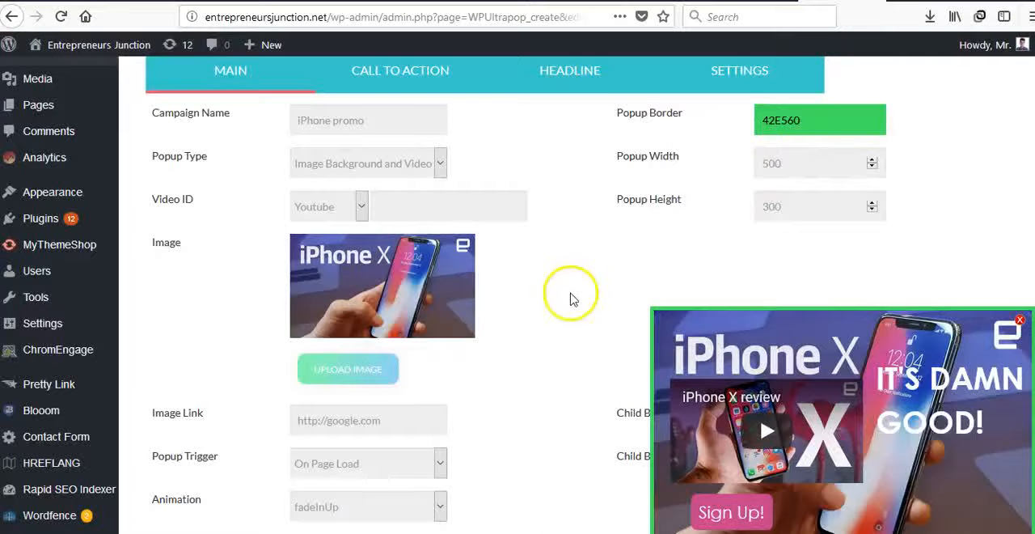
Nudge the video overlay slightly sideways and move the headline a little lower in the popup preview
scroll(431, 315, "down", 2)
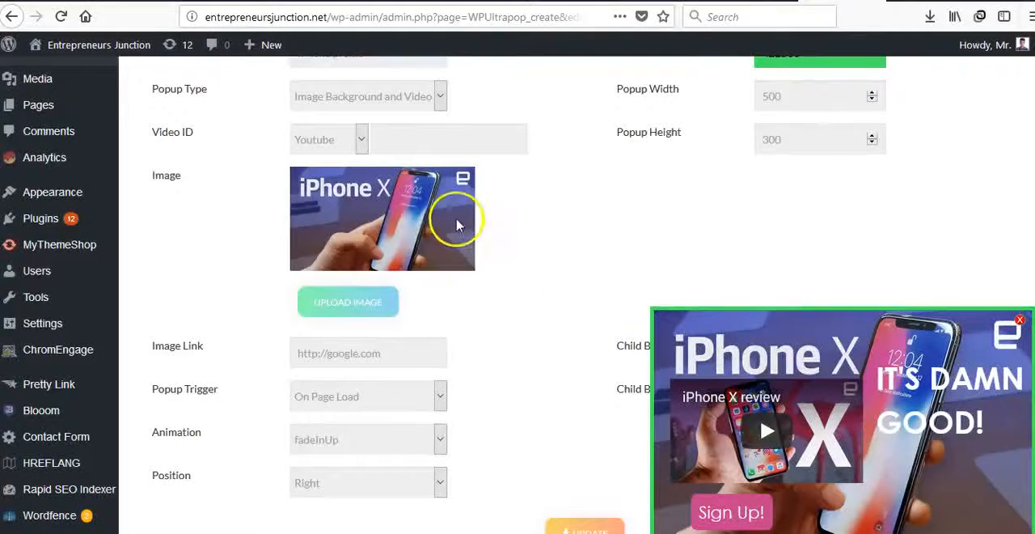
scroll(527, 306, "down", 1)
scroll(526, 306, "down", 3)
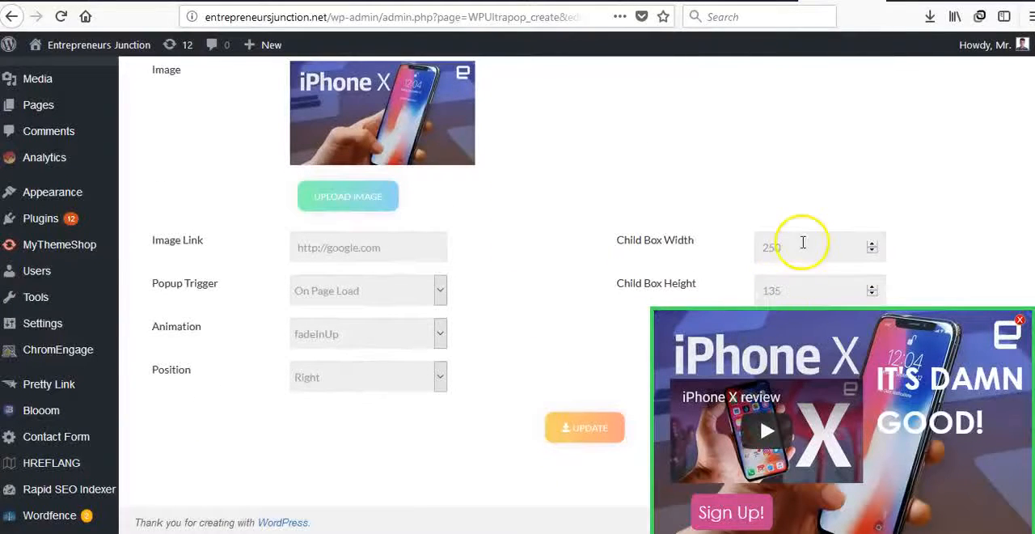
mouse_move(775, 403)
left_click_drag(772, 388, 775, 388)
left_click(793, 242)
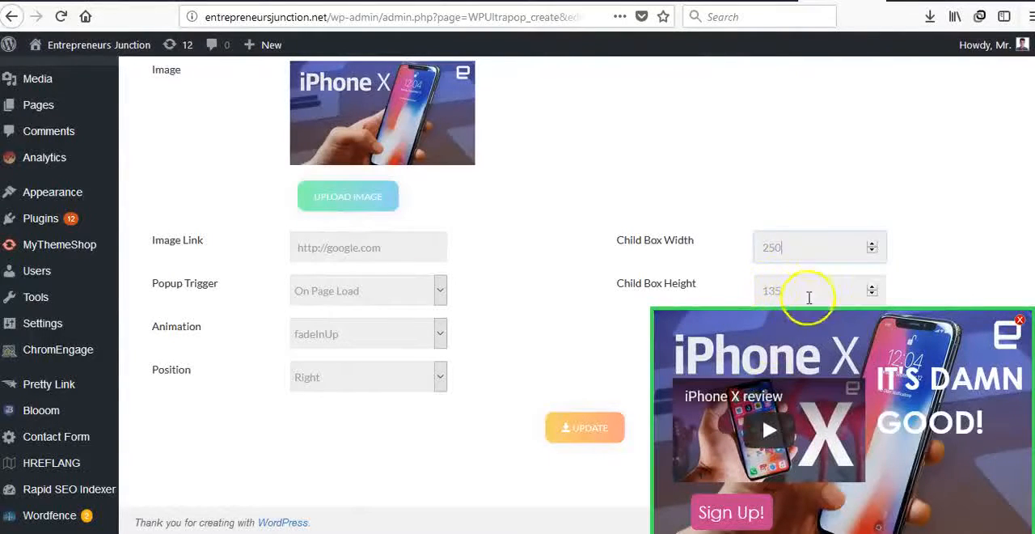
left_click_drag(935, 378, 937, 415)
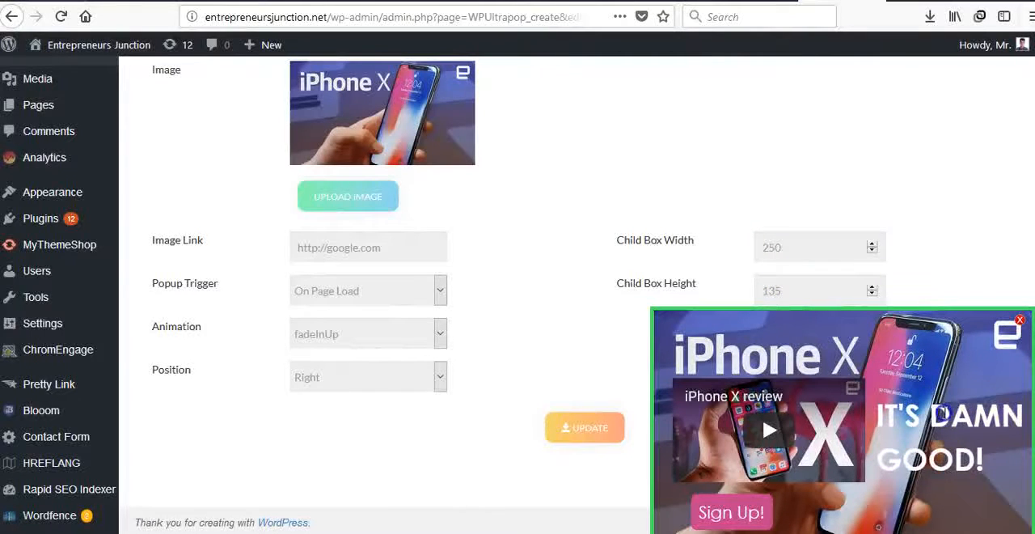
Examine the address in the Image Link field for the popup image
scroll(566, 283, "up", 1)
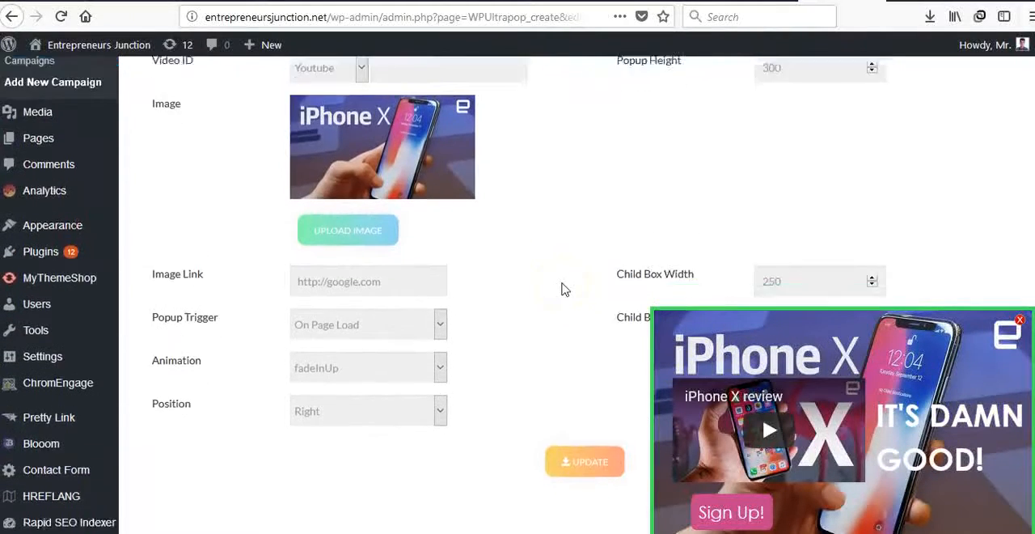
scroll(563, 287, "down", 1)
left_click_drag(296, 246, 384, 245)
left_click_drag(296, 248, 380, 248)
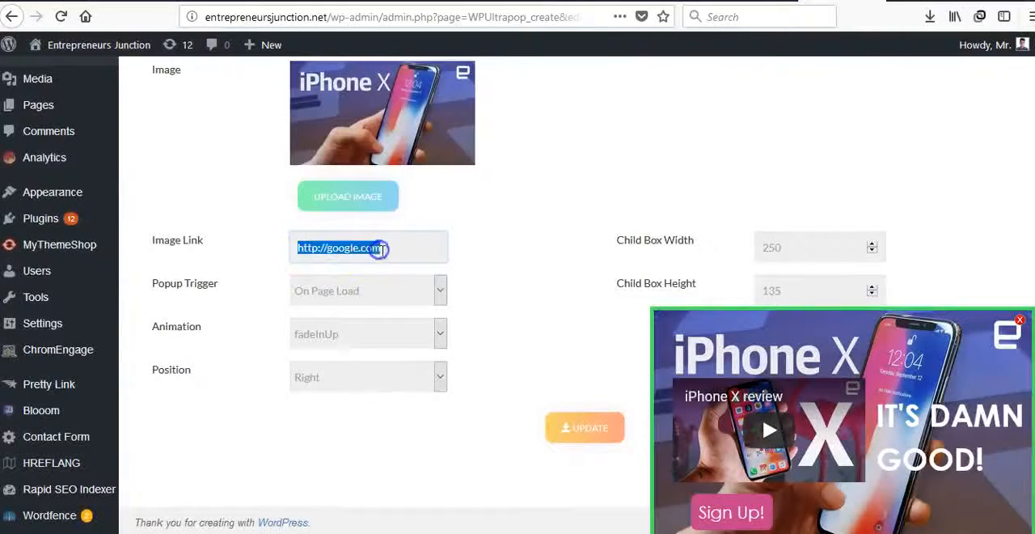
left_click(383, 248)
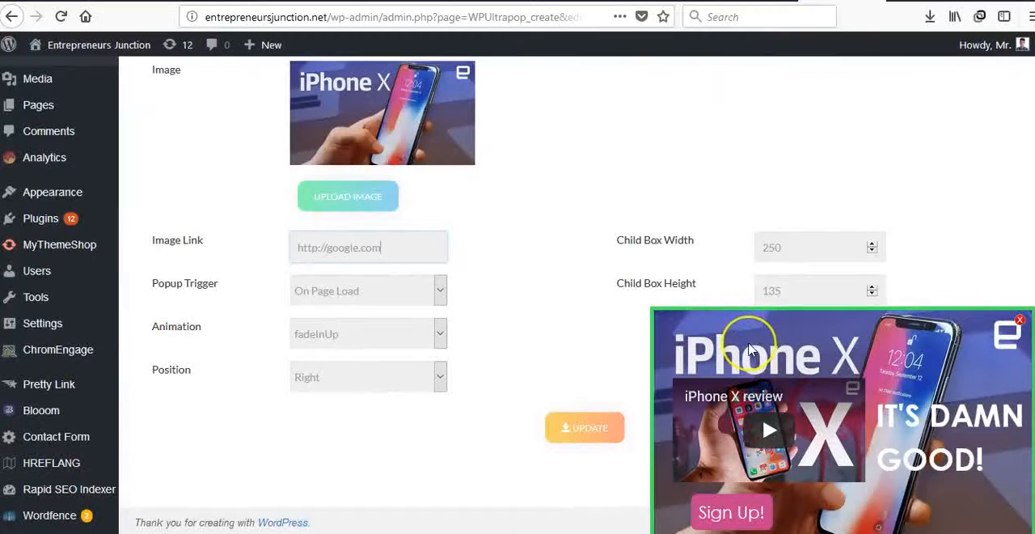
left_click_drag(381, 248, 290, 249)
left_click(291, 249)
left_click(213, 278)
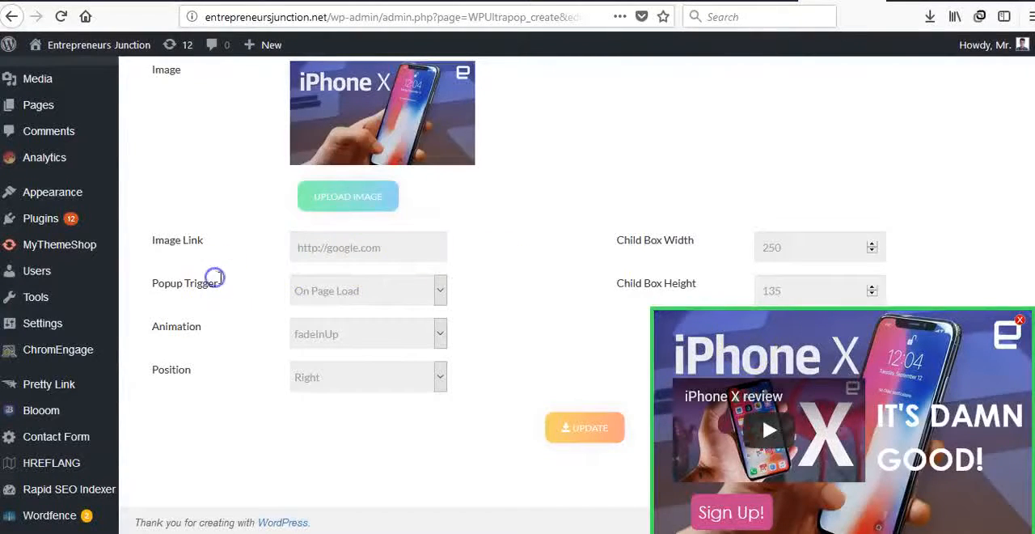
Try the On Scroll by Percentage popup trigger with a 43% scroll range, and return to On Page Load
left_click(302, 288)
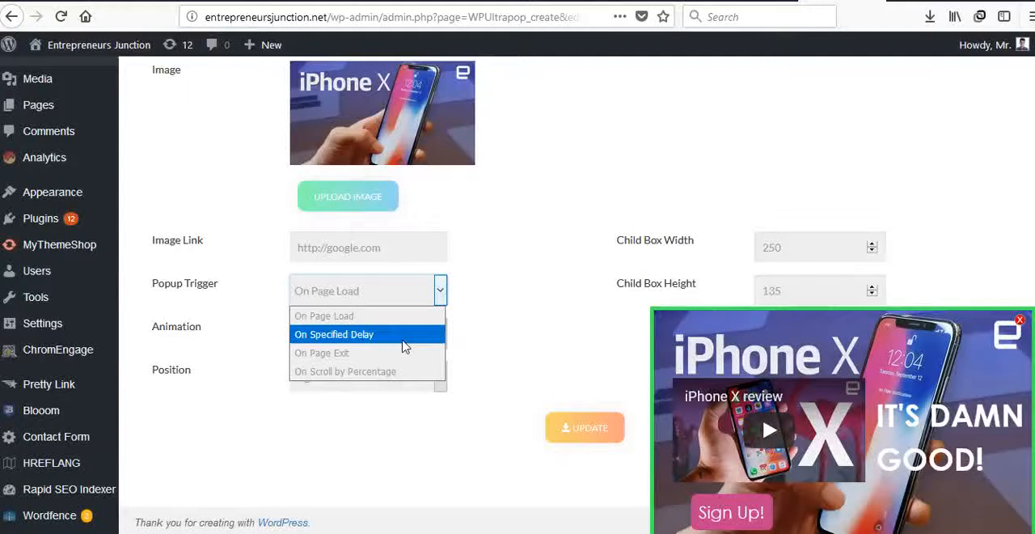
left_click(402, 371)
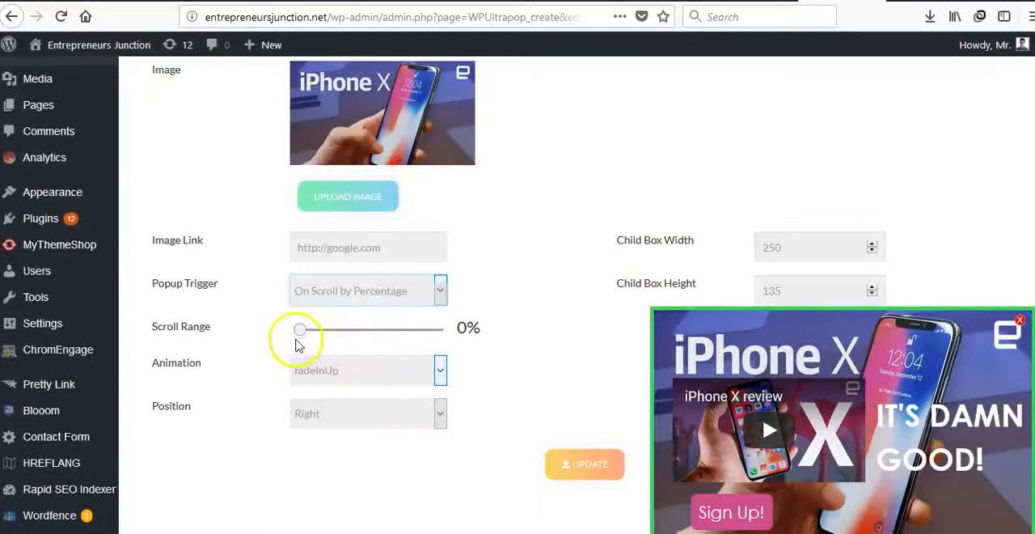
left_click_drag(303, 336, 334, 338)
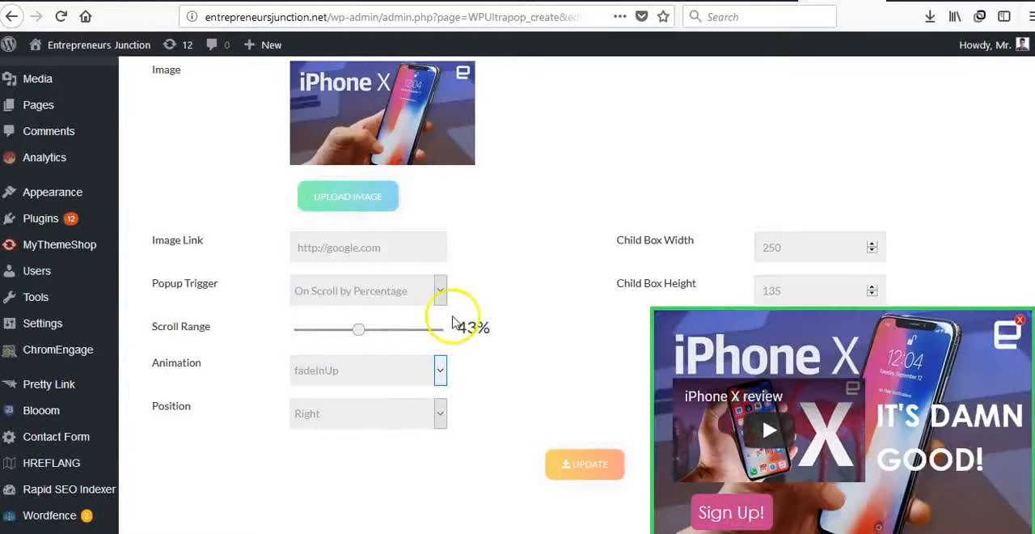
scroll(546, 323, "down", 2)
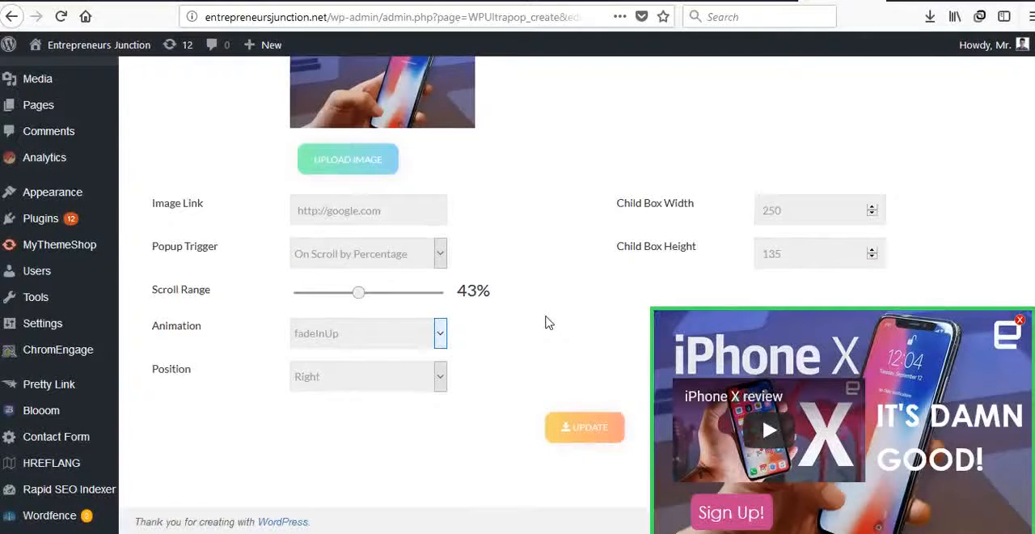
scroll(547, 322, "up", 8)
scroll(550, 378, "down", 6)
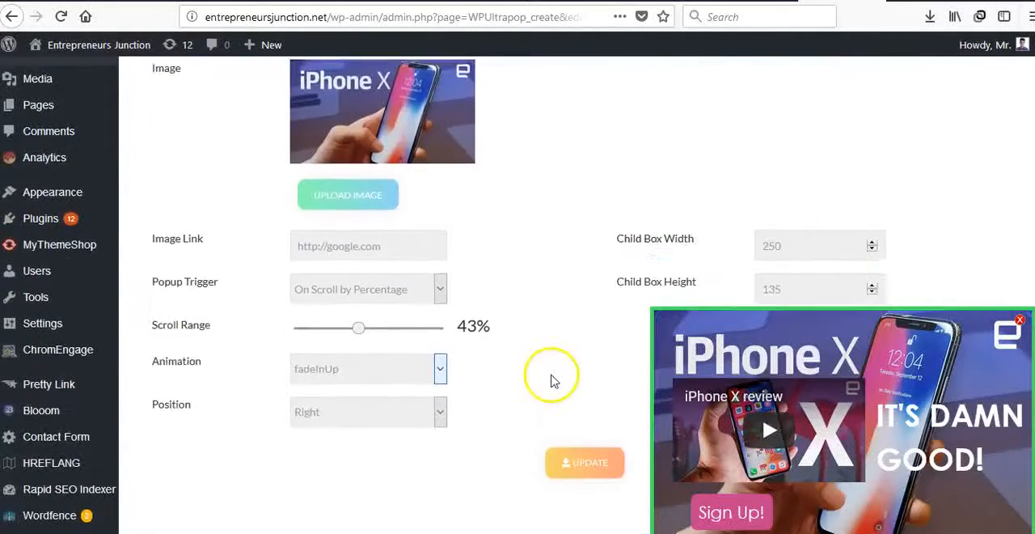
left_click(351, 278)
left_click(349, 296)
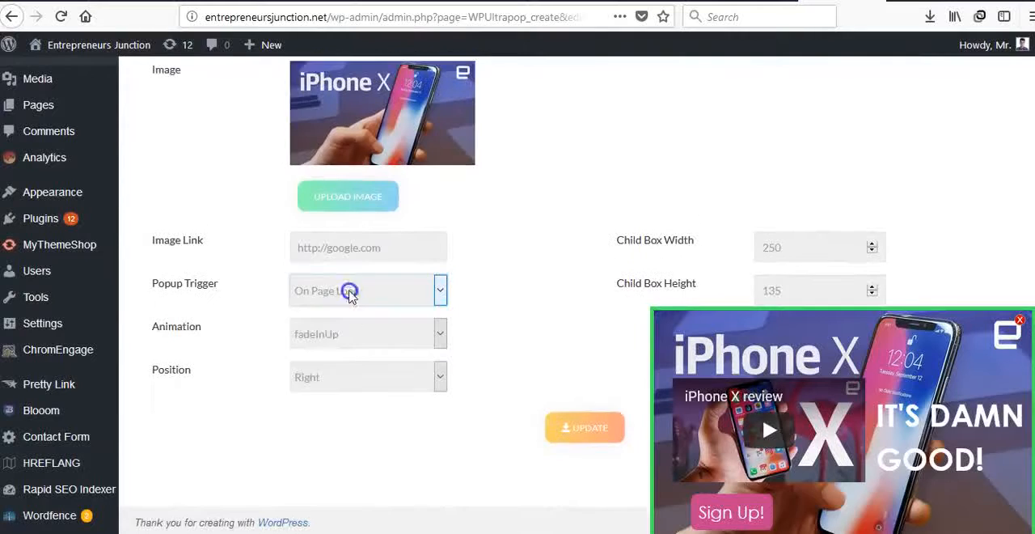
Try the fadeInRightBig popup animation, and settle on bounceInRight
left_click(331, 334)
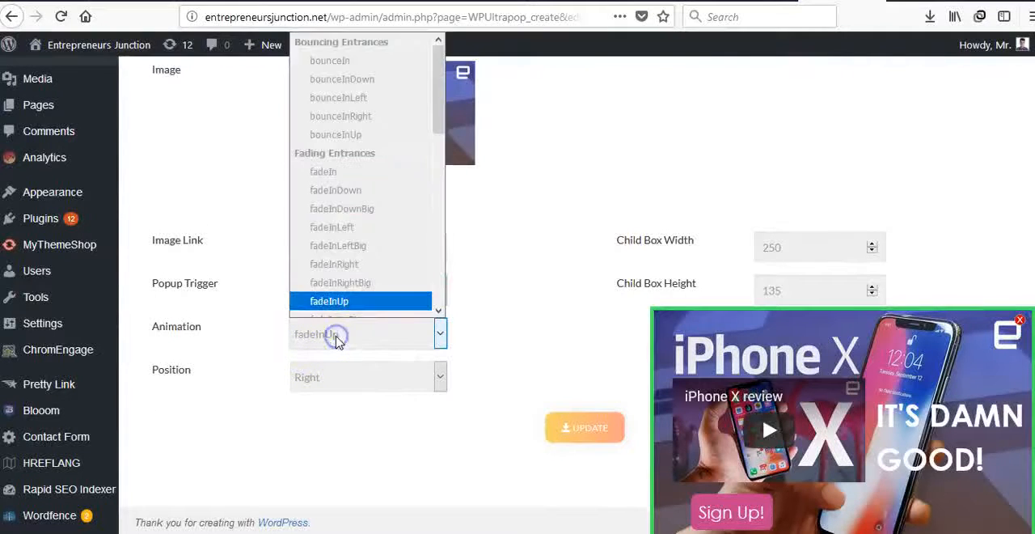
left_click(338, 280)
left_click(342, 347)
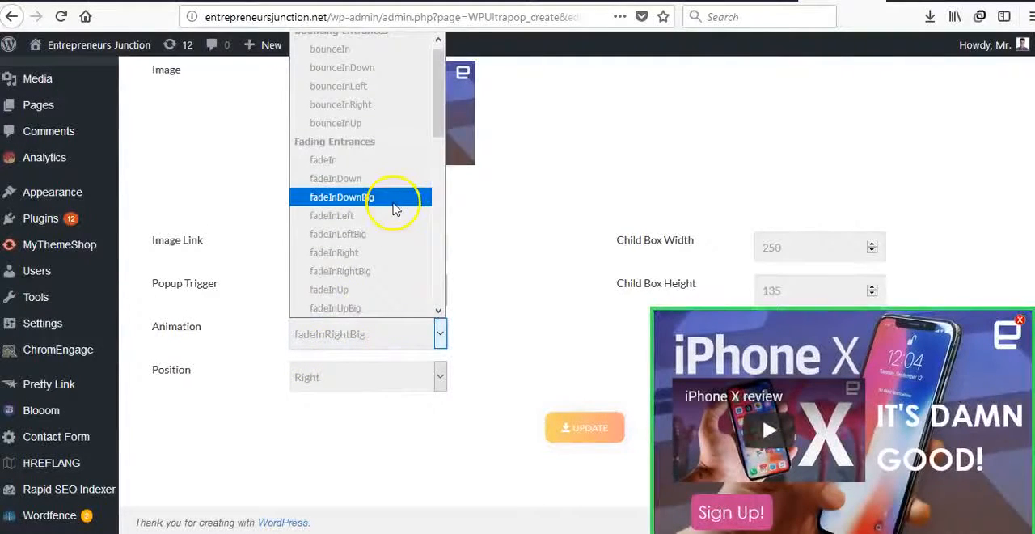
left_click(348, 104)
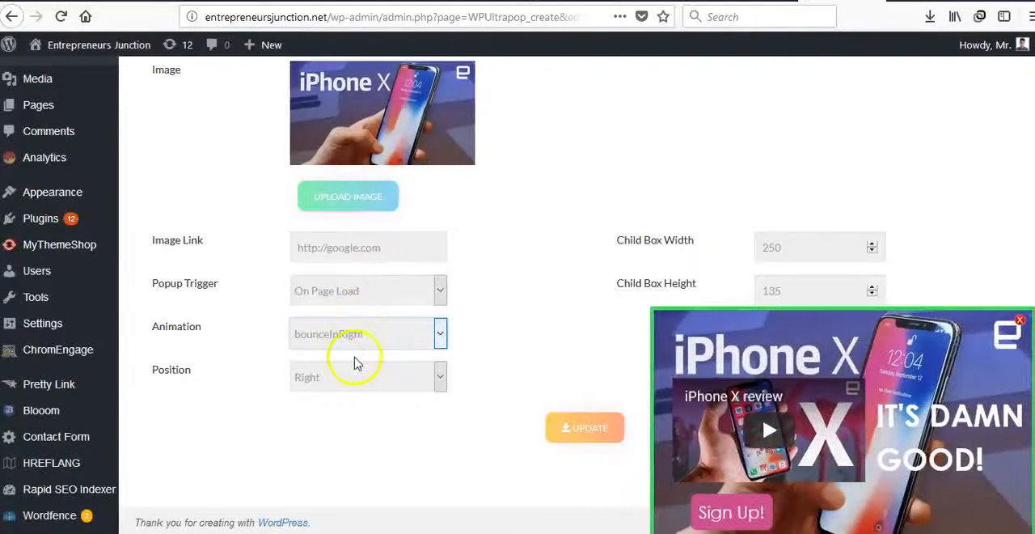
Try the Fullscreen popup position, preview it in the position editor, and return the position to Right
left_click(372, 384)
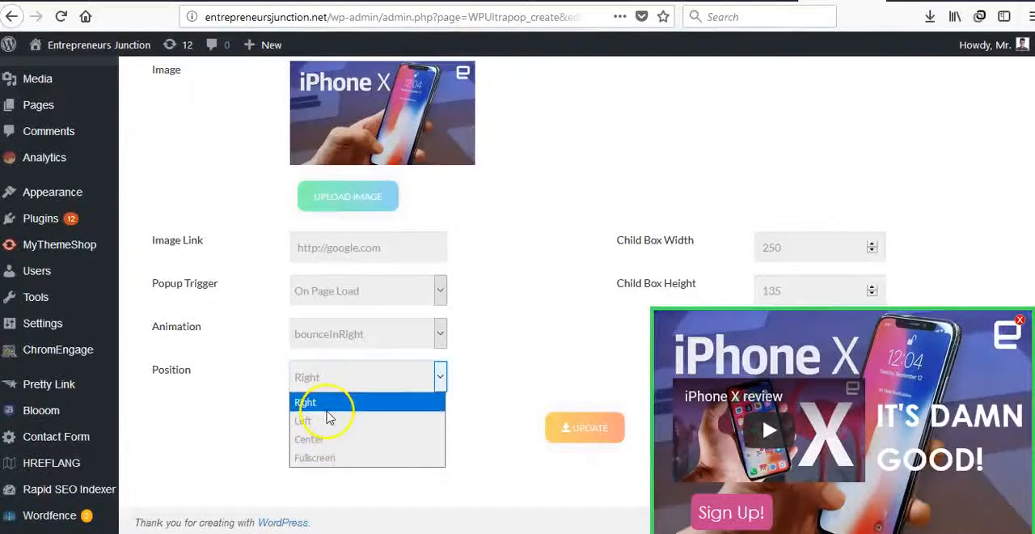
left_click(363, 459)
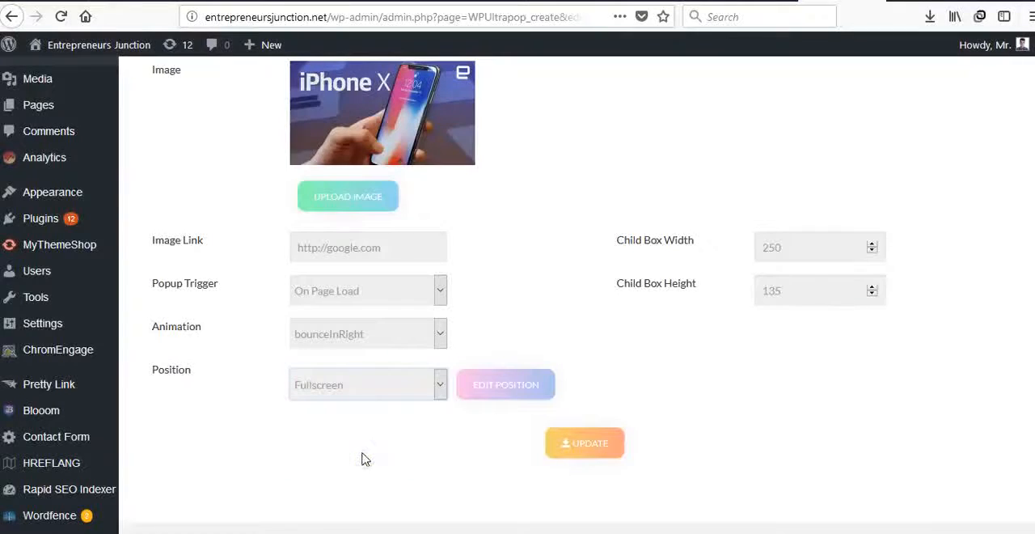
left_click(503, 386)
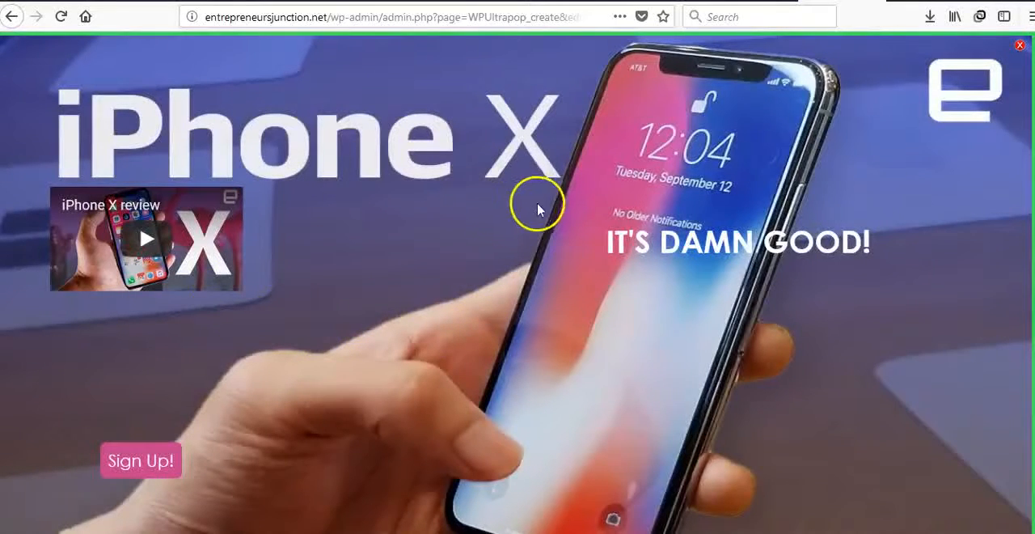
left_click(1020, 45)
scroll(393, 416, "down", 6)
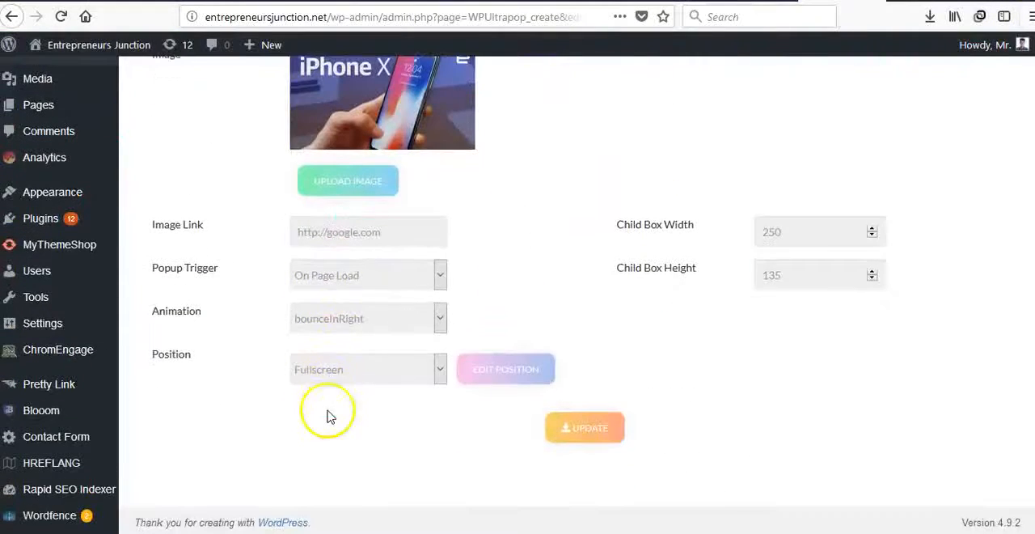
left_click(358, 317)
left_click(356, 317)
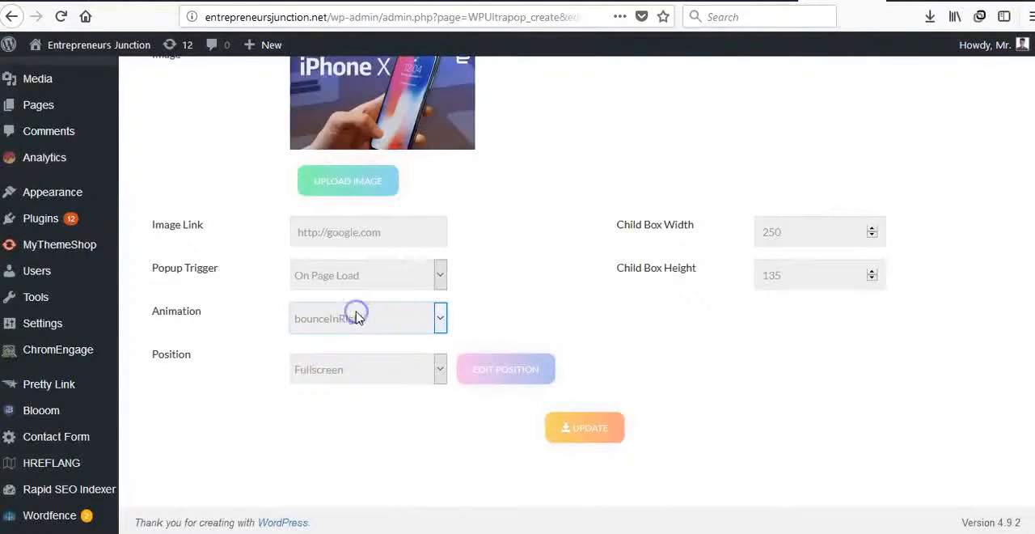
left_click(343, 369)
left_click(343, 394)
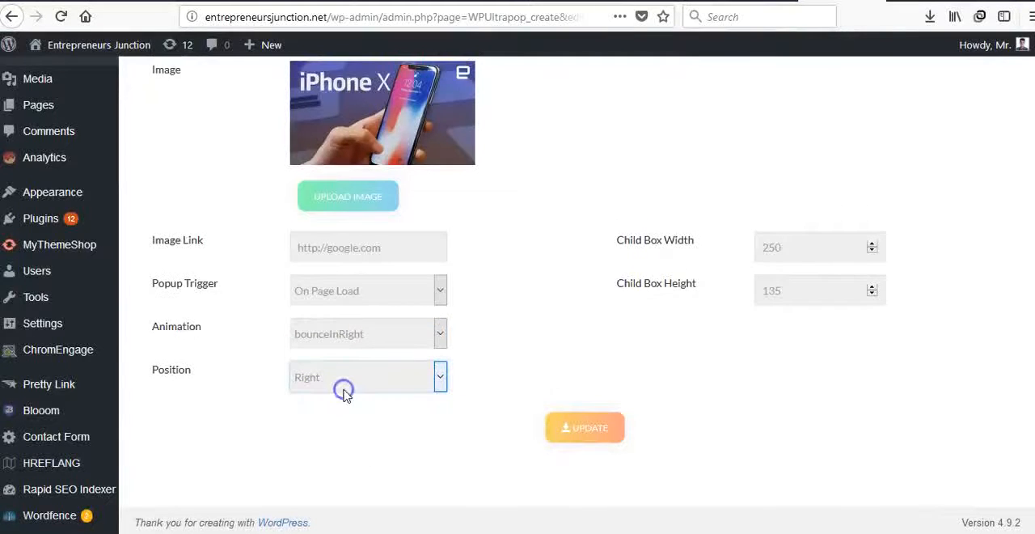
Move the headline slightly higher and shift the video overlay a little sideways in the popup preview
left_click_drag(898, 410, 932, 398)
mouse_move(797, 384)
left_click_drag(797, 384, 788, 389)
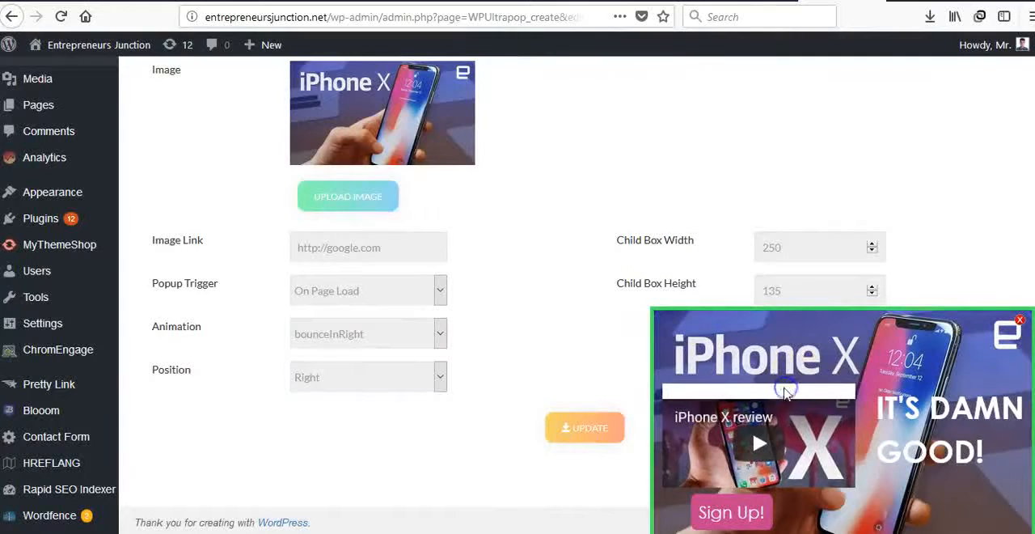
left_click(516, 302)
Change the popup's Call to Action Text to "GET YOUR IPHONE!"
scroll(518, 306, "up", 3)
scroll(516, 306, "up", 5)
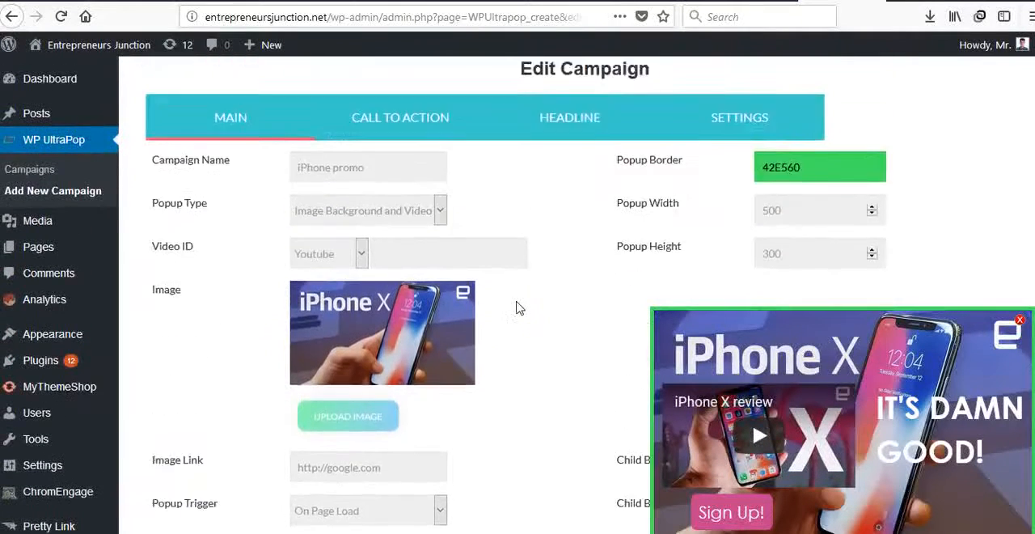
left_click(366, 361)
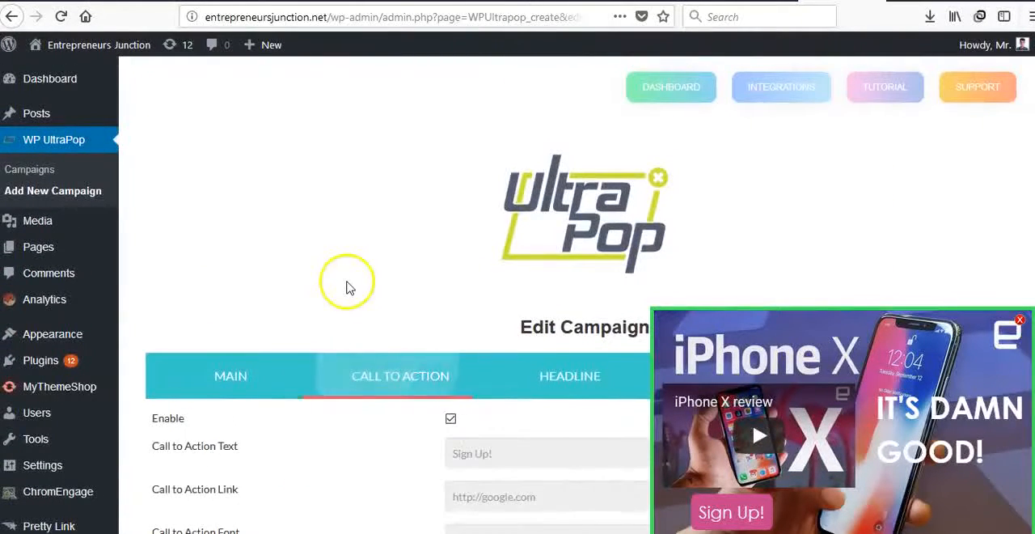
scroll(346, 286, "down", 3)
scroll(458, 307, "down", 2)
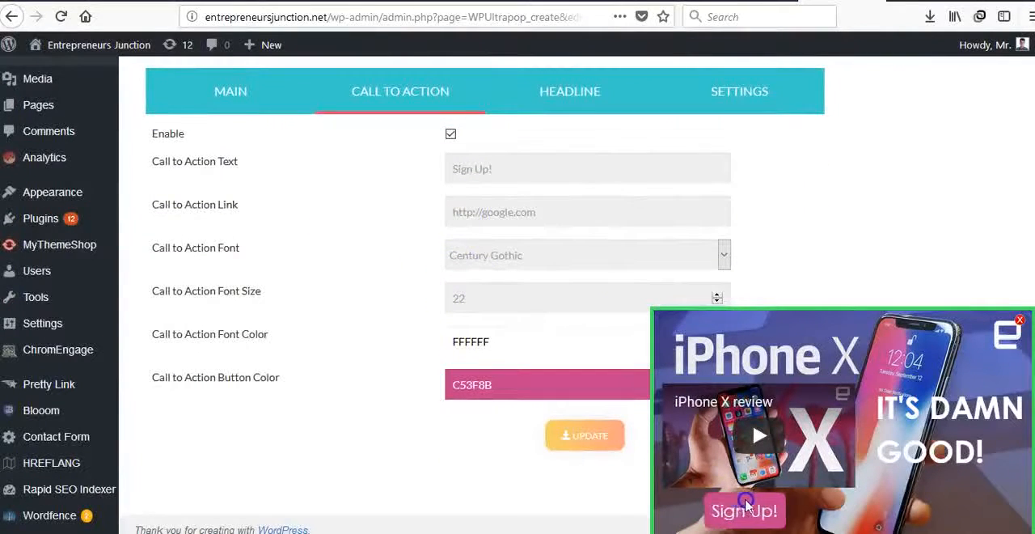
left_click(561, 165)
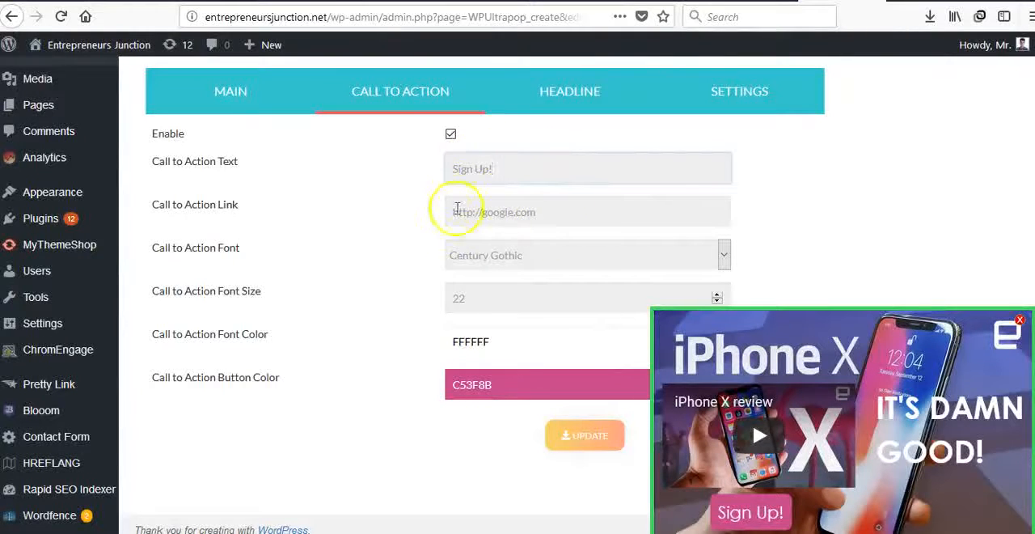
type("GET")
key("ctrl+a")
type("GET YOUR ")
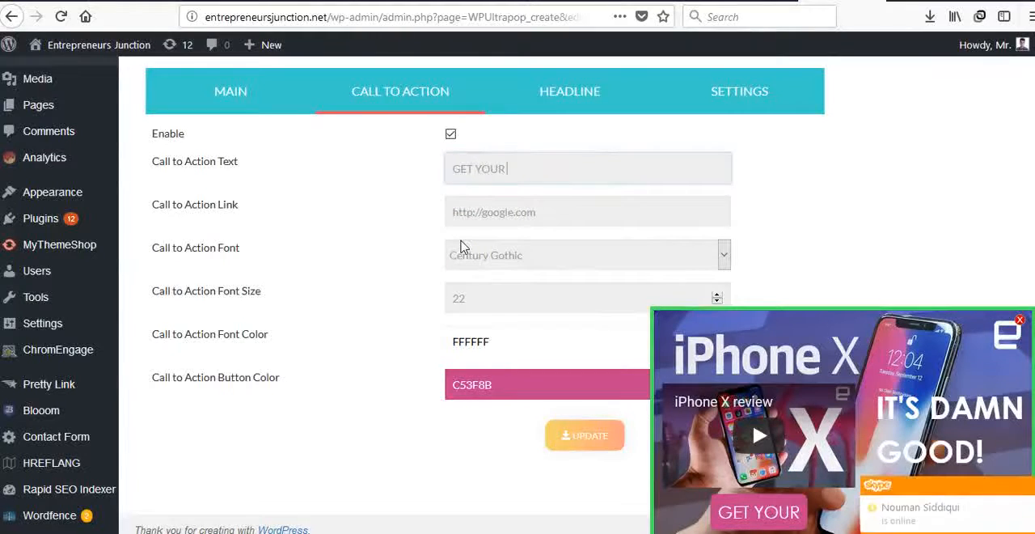
type("IPHONE!")
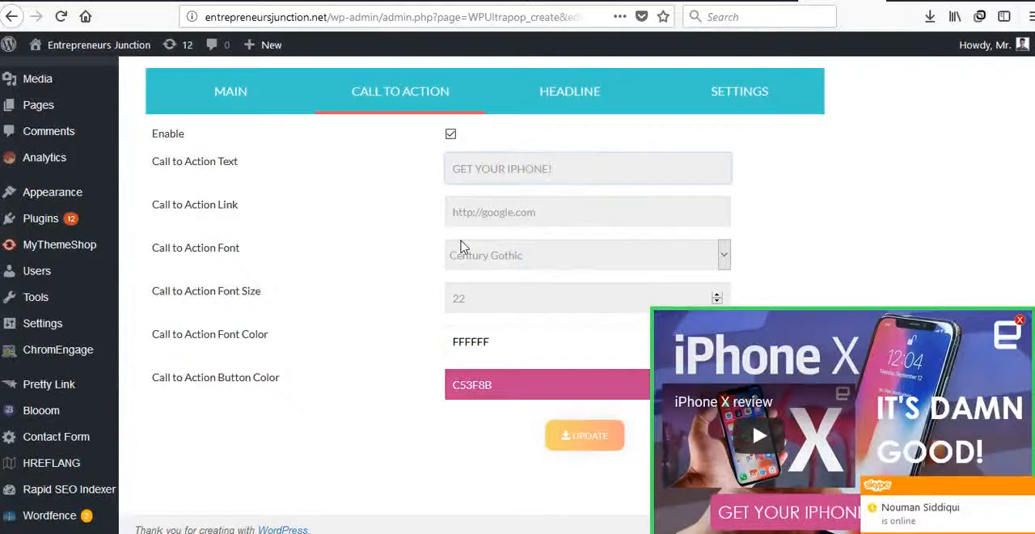
Look over the Call to Action Link address and the fonts available for the call-to-action button
left_click_drag(489, 217, 483, 217)
left_click(398, 224)
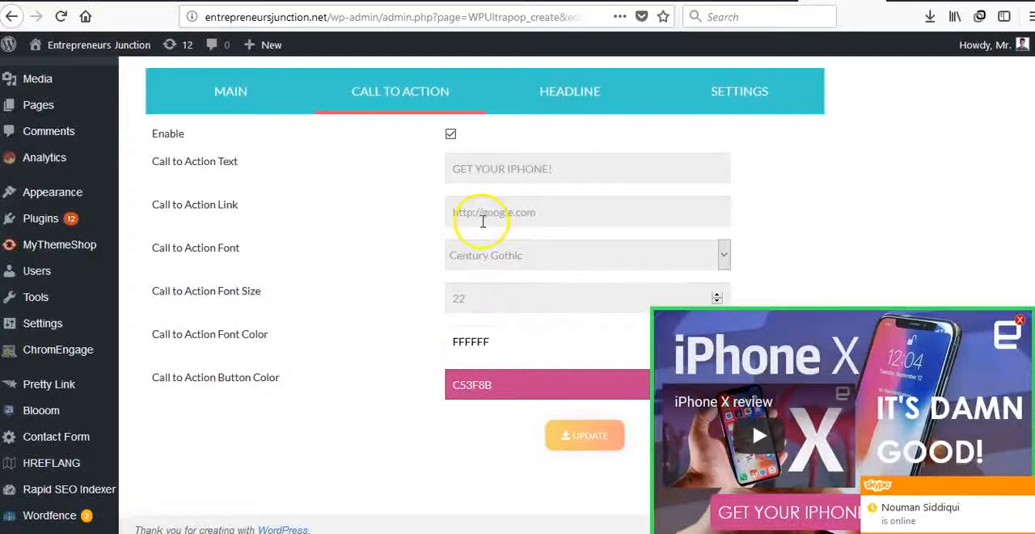
left_click(468, 261)
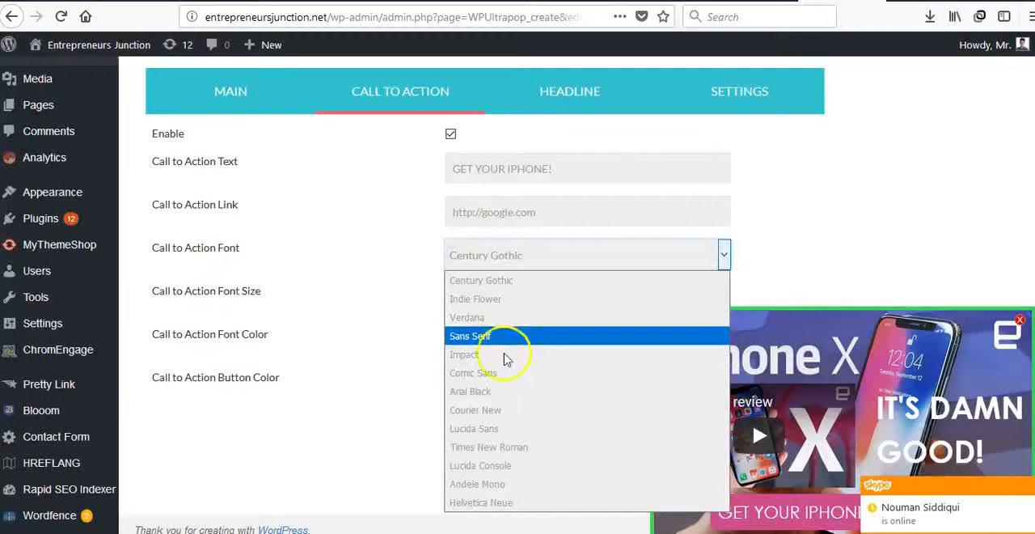
left_click(384, 319)
Set the Call to Action Font Size to 20
left_click(483, 307)
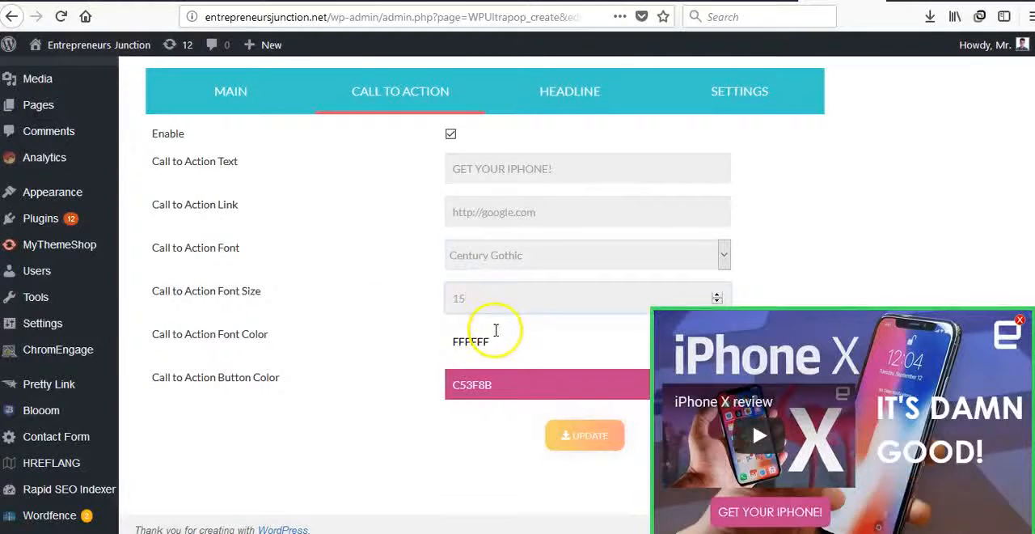
key("BackSpace")
key("BackSpace")
type("20")
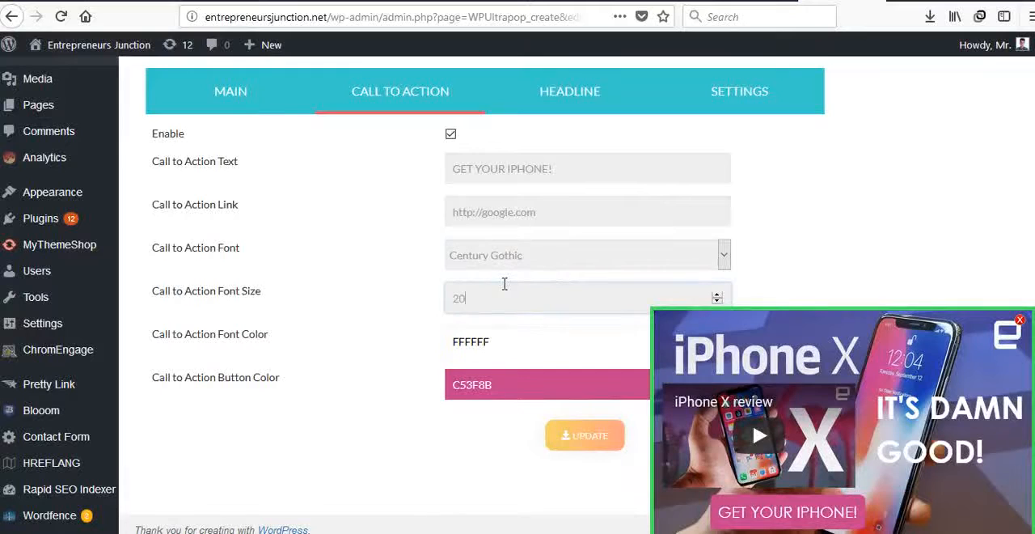
left_click(377, 300)
Change the Call to Action Button Color to C5295B and shift the button slightly sideways in the popup preview
scroll(394, 365, "down", 1)
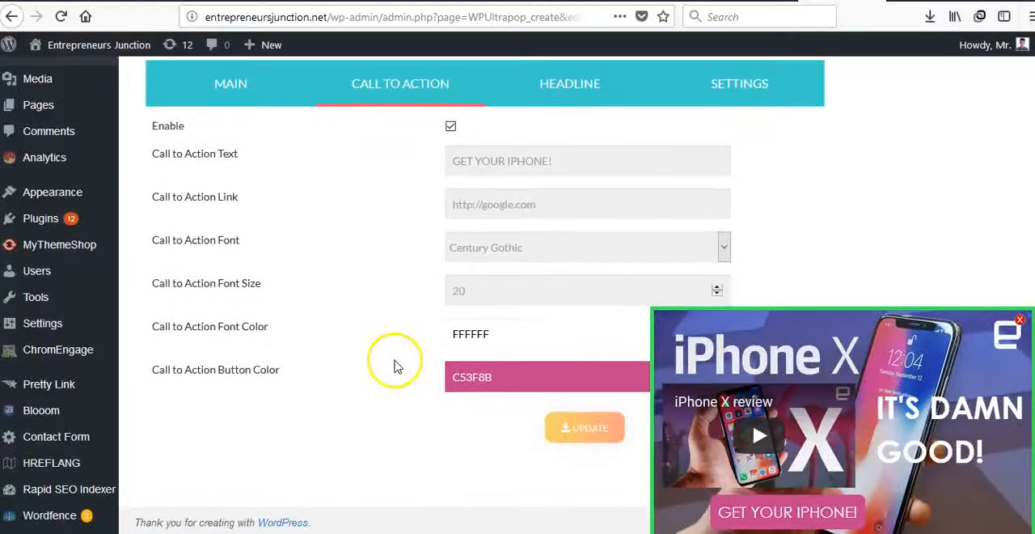
left_click(498, 381)
mouse_move(581, 426)
left_mouse_down()
mouse_move(605, 423)
mouse_move(587, 418)
left_mouse_up()
left_click(779, 504)
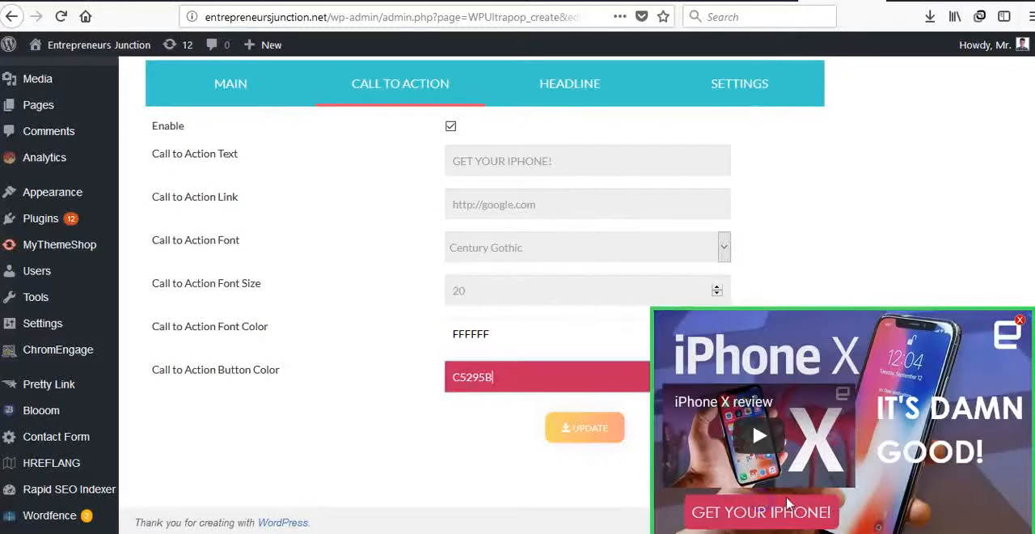
left_click(353, 305)
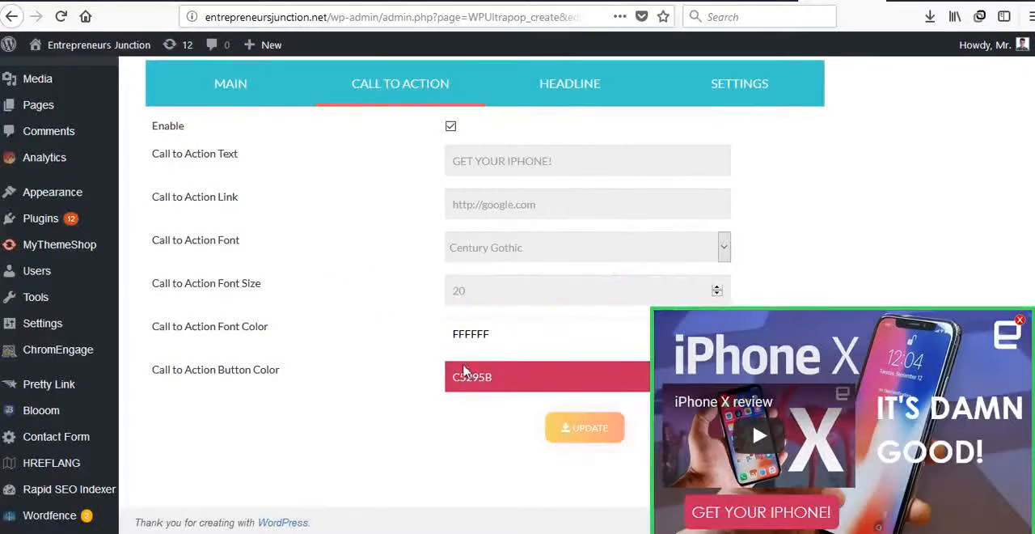
Examine the campaign's headline settings, including the headline text, the font and the font style choices
left_click(566, 84)
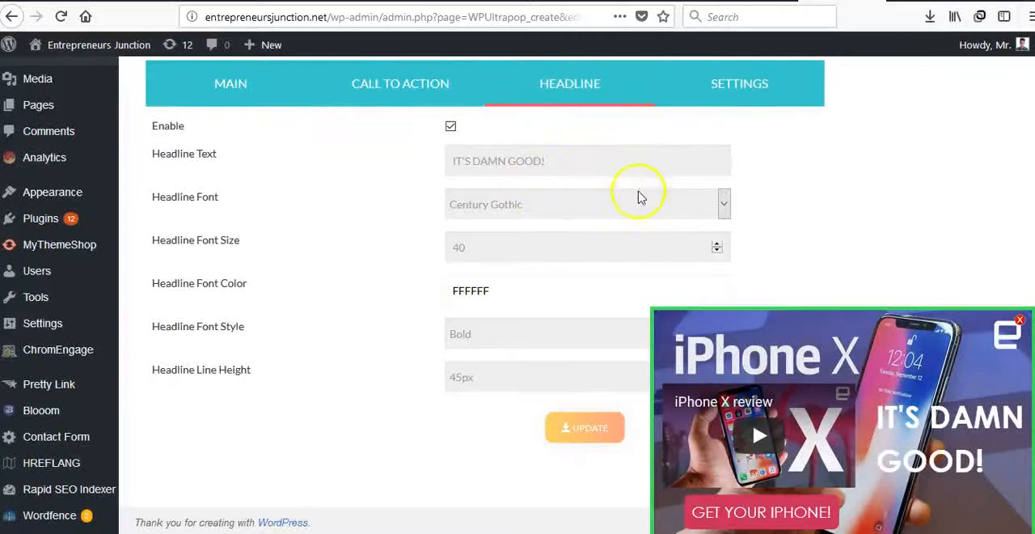
left_click(607, 204)
left_click(608, 206)
left_click_drag(559, 164, 407, 166)
left_click(407, 168)
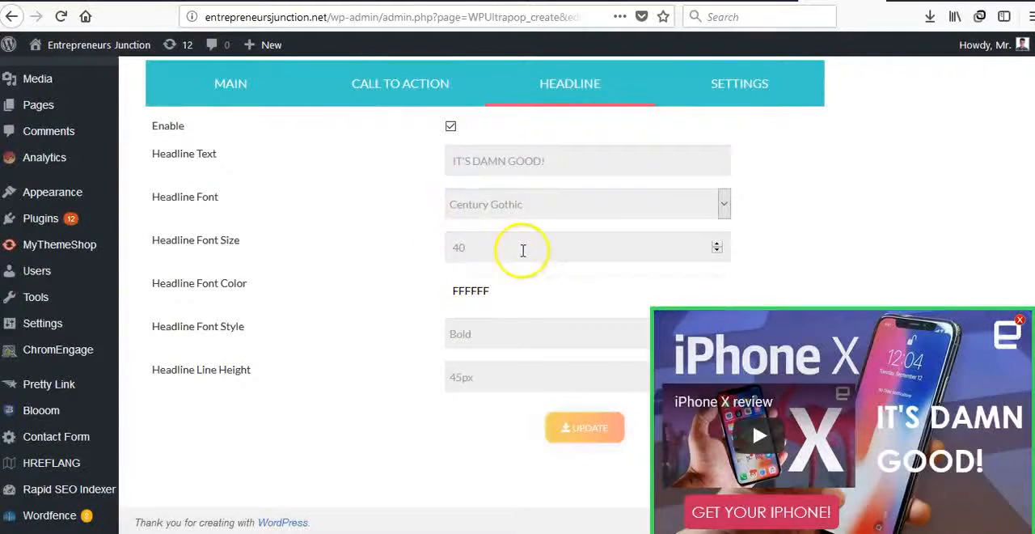
left_click(459, 328)
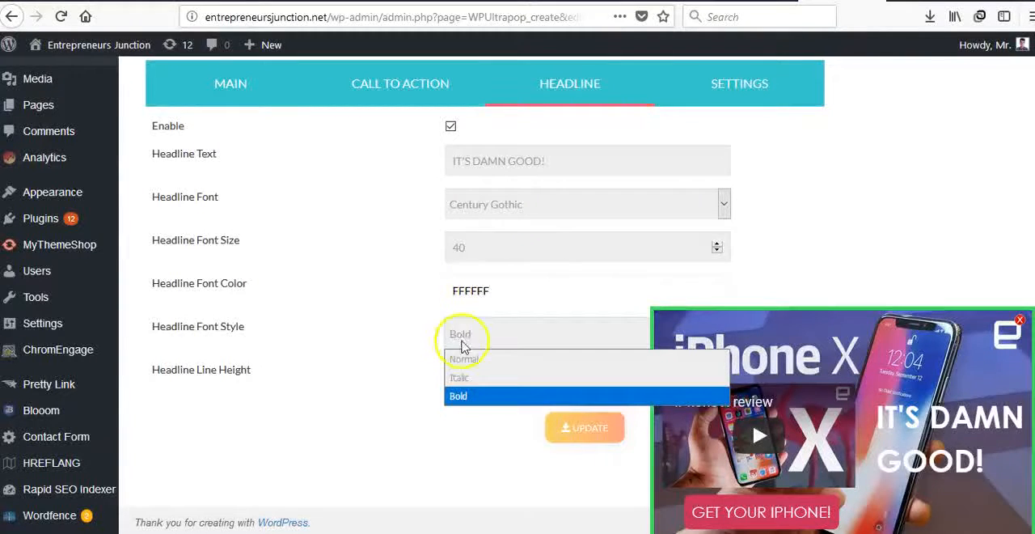
left_click(340, 355)
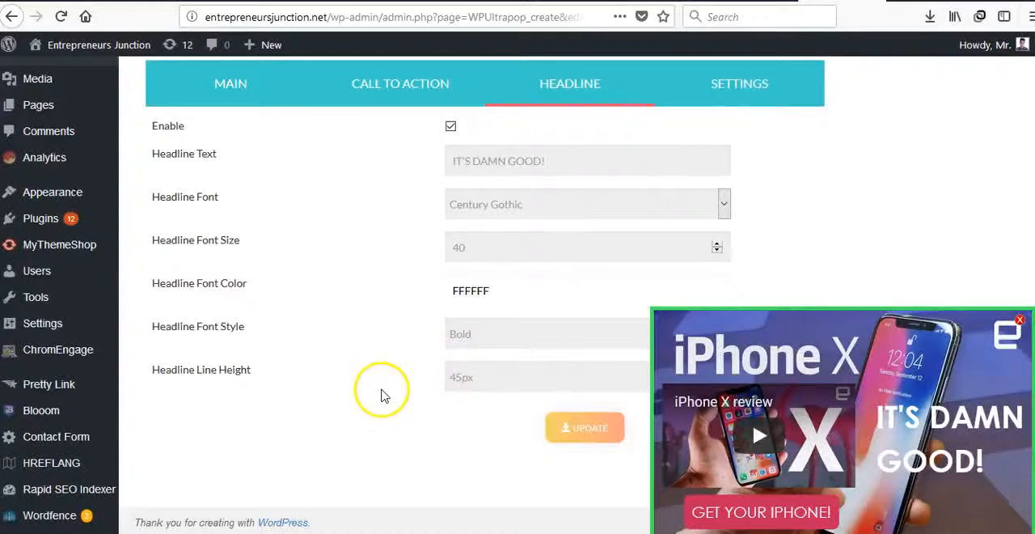
scroll(385, 391, "up", 5)
scroll(427, 393, "down", 5)
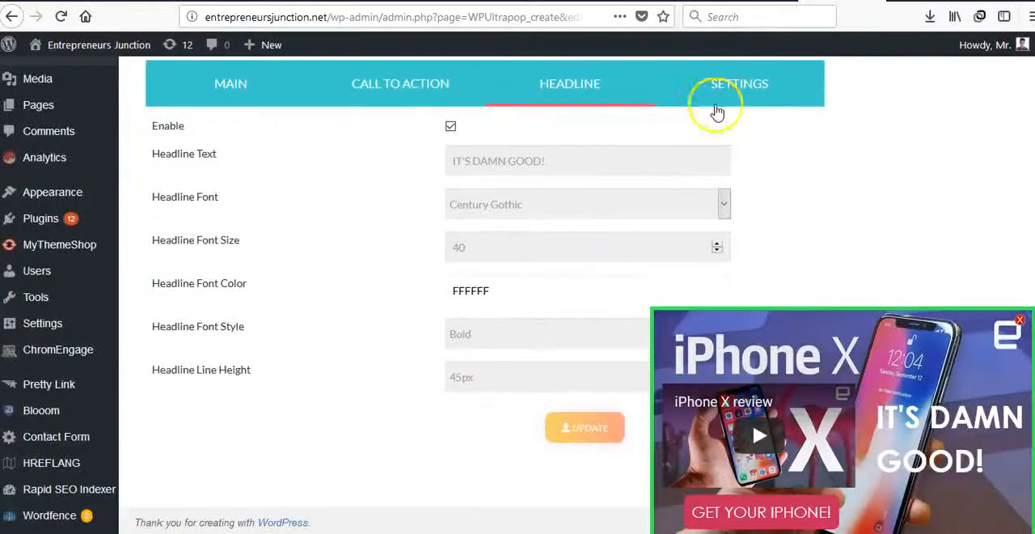
Check the campaign's Show on Mobile, Autoplay and Hide Controller settings, and save the updated campaign
left_click(728, 78)
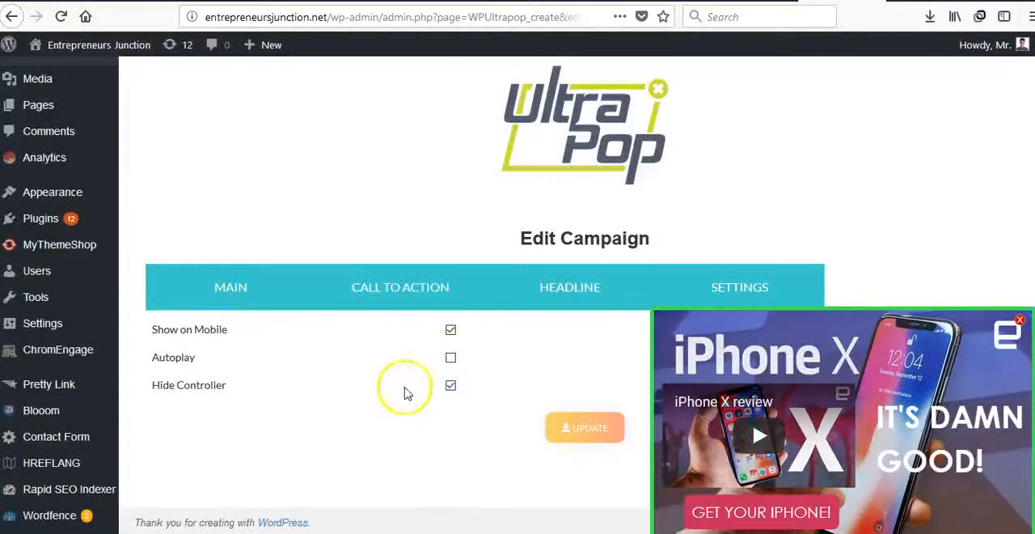
left_click(577, 431)
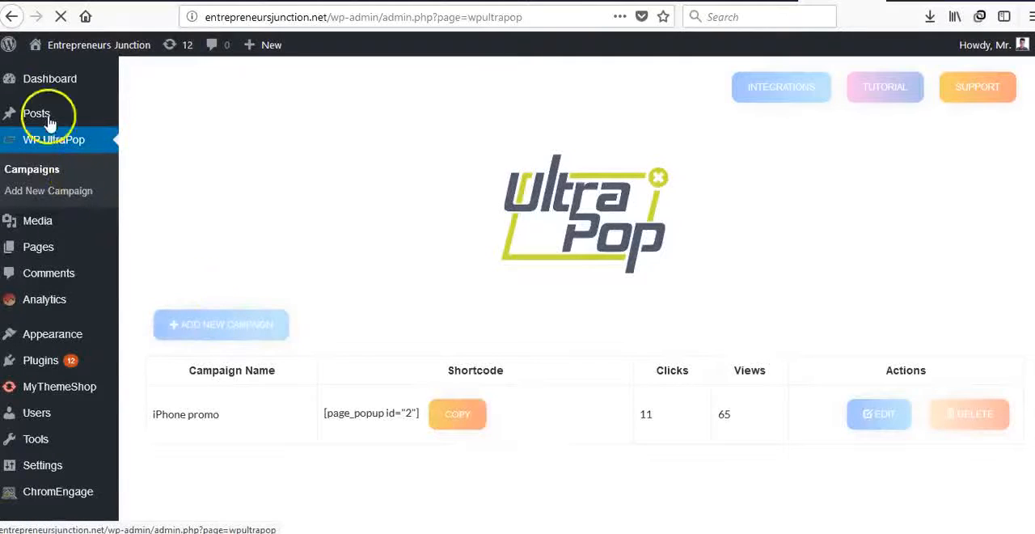
Insert the popup shortcode [page_popup id="2"] after the first paragraph of the "What is Bitcoin?" post
mouse_move(27, 111)
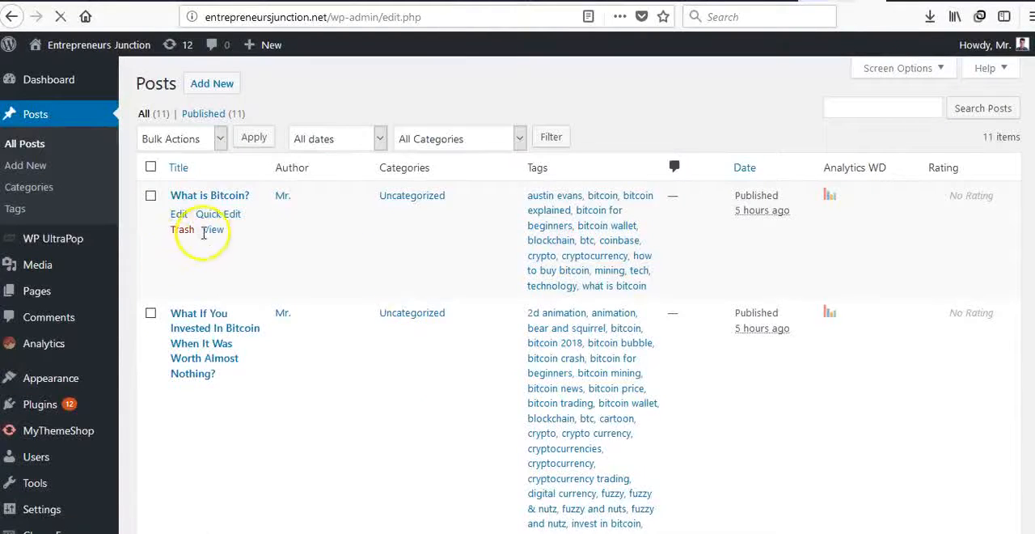
left_click(179, 216)
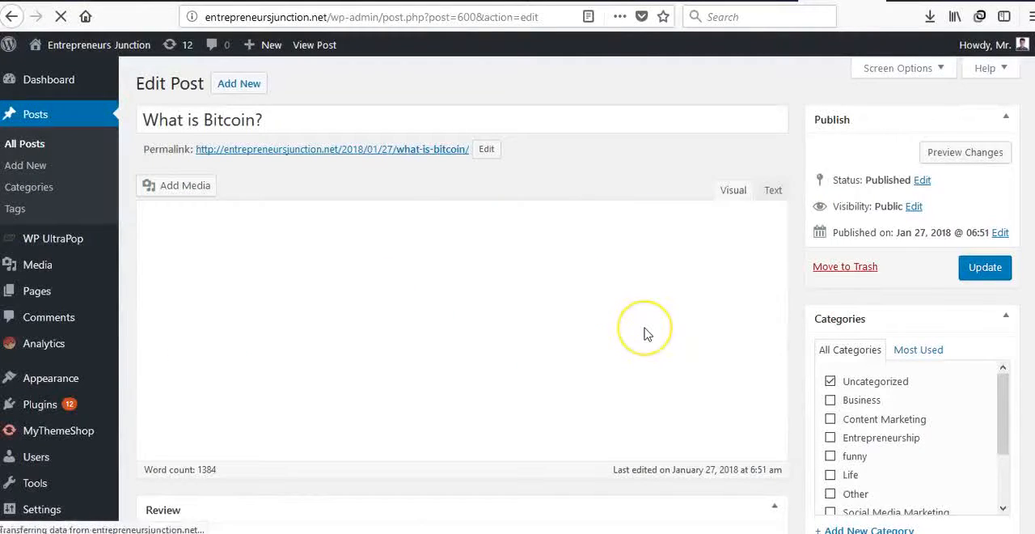
scroll(645, 332, "down", 1)
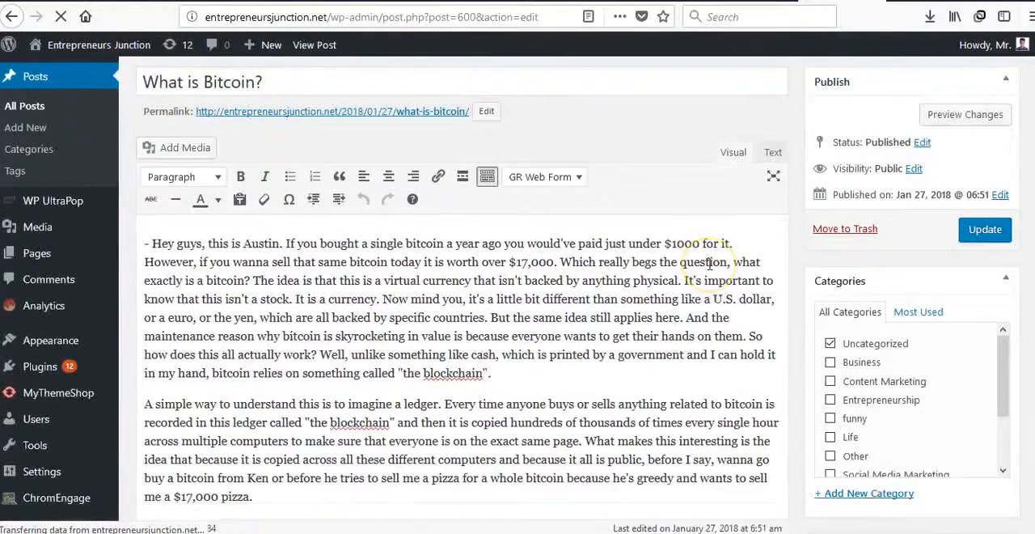
key("Return")
key("Return")
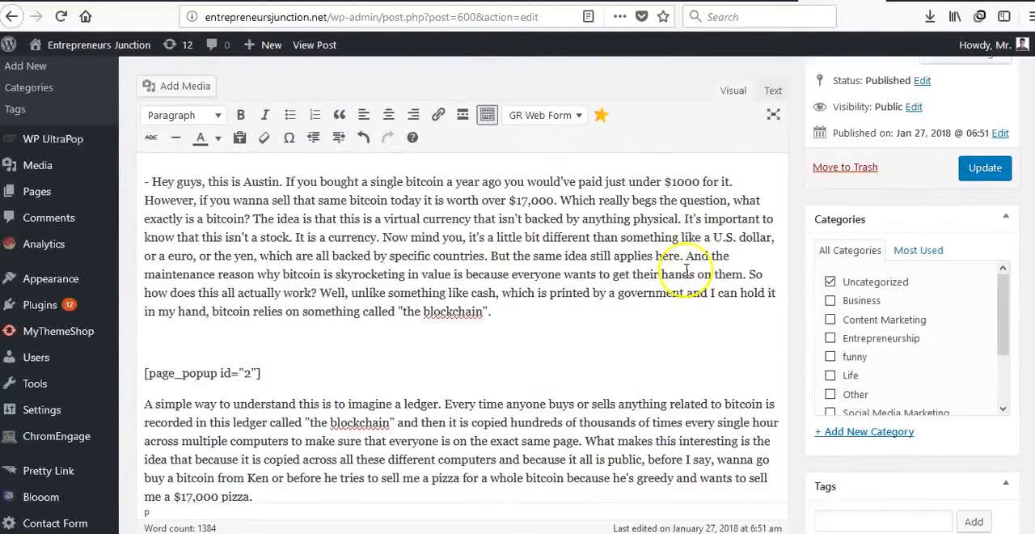
Update the "What is Bitcoin?" post and open its published page
left_click(993, 167)
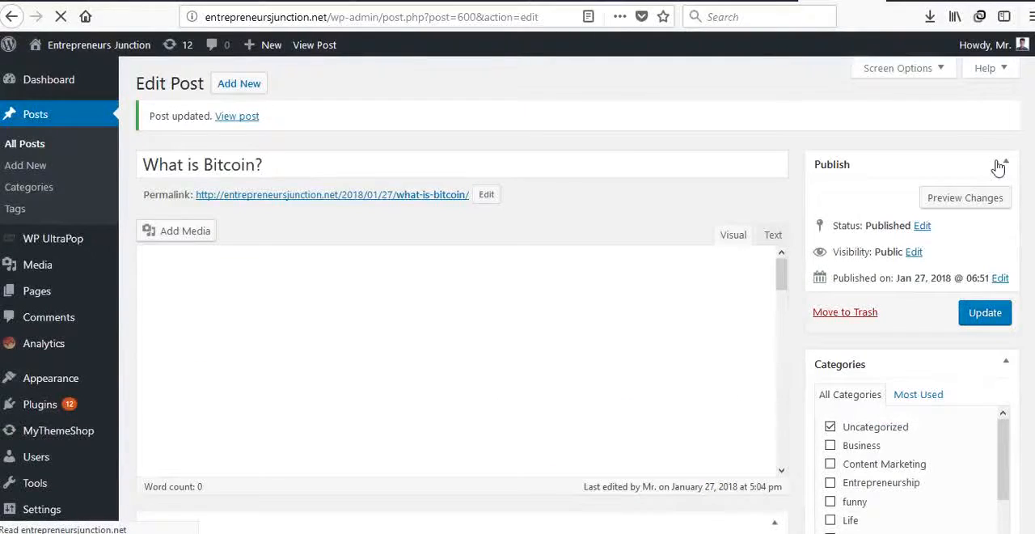
left_click(247, 121)
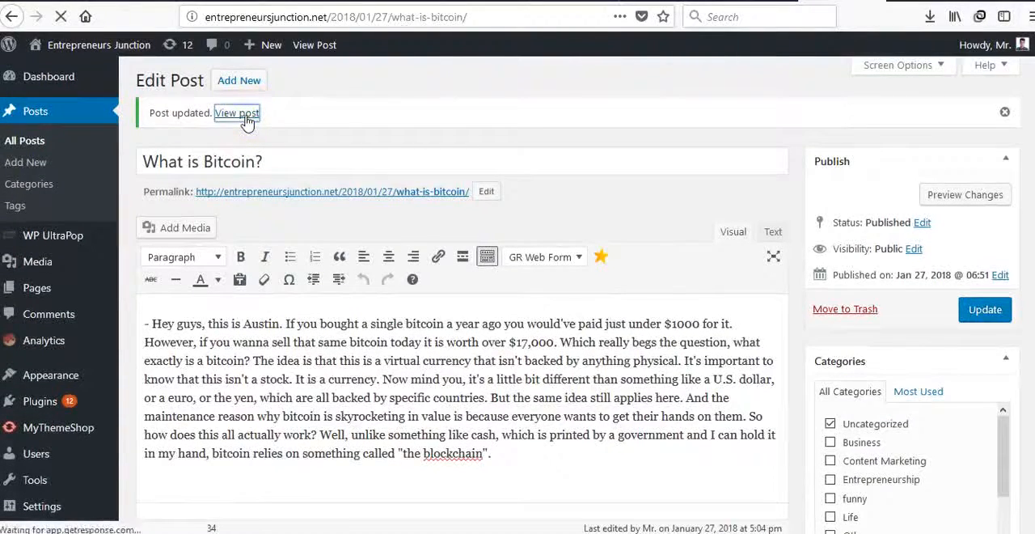